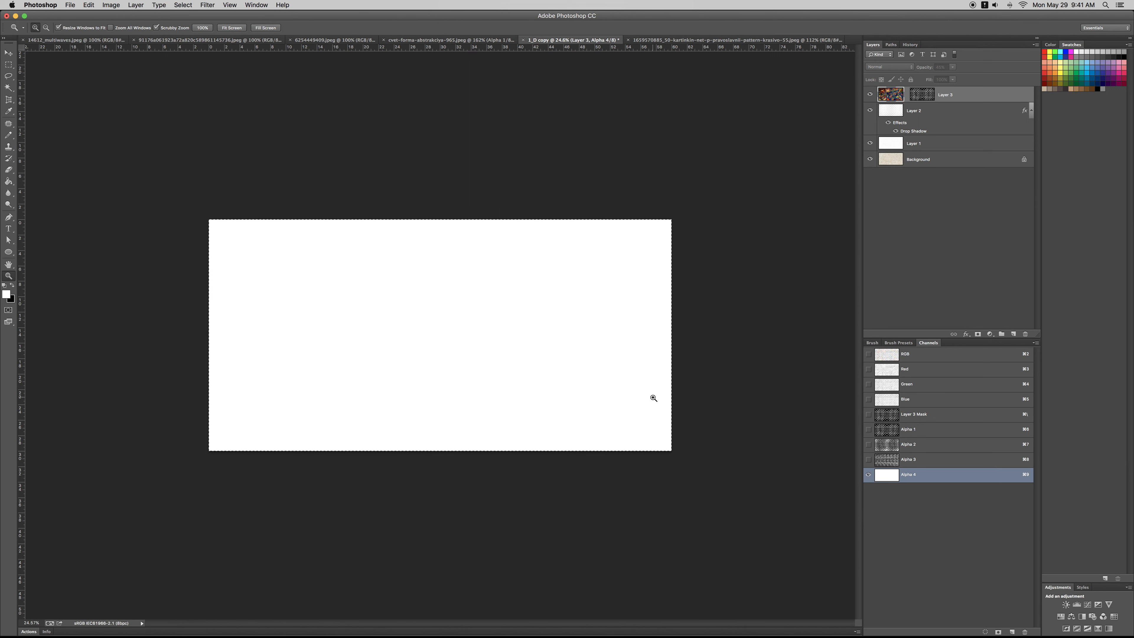
key("b")
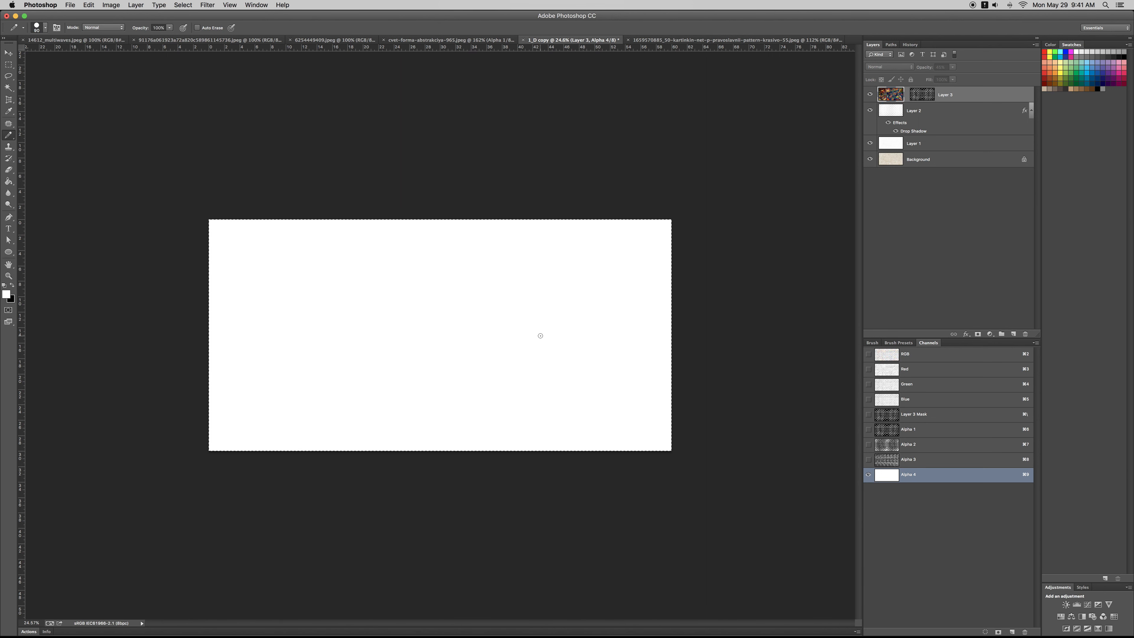
key("c")
mouse_move(538, 336)
left_mouse_down()
mouse_move(534, 364)
mouse_move(553, 351)
left_mouse_up()
key("Escape")
key("z")
Step: Paint two large, irregular black shapes on the white Alpha 4 channel with an 1100 px brush
key("b")
key("x")
left_click_drag(554, 347, 573, 330)
key("super+z")
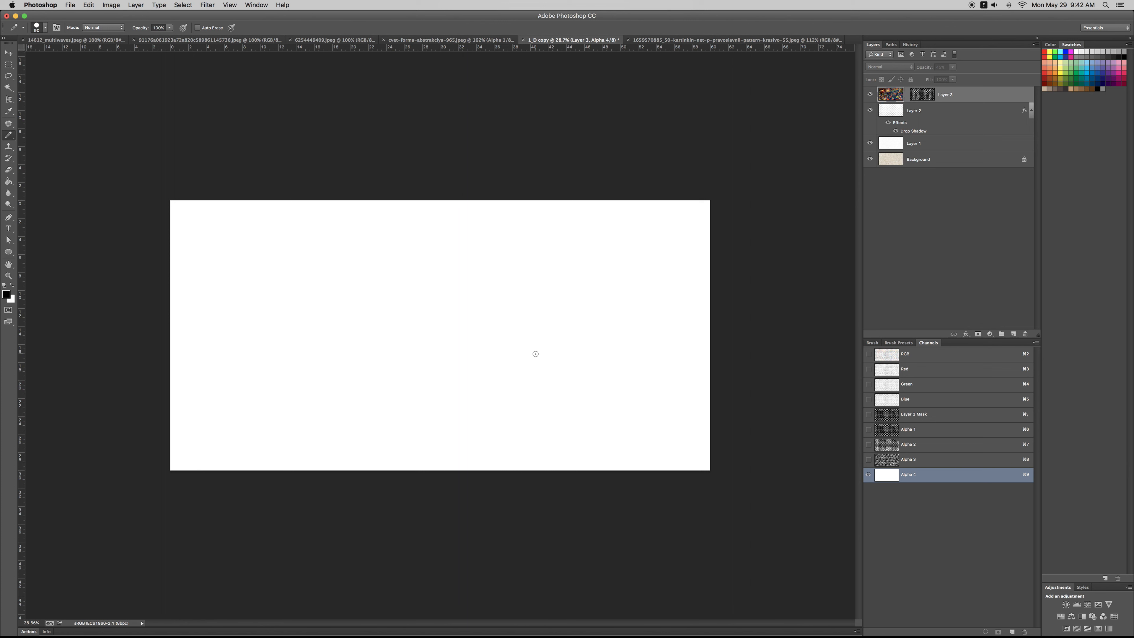
key("bracketright")
key("bracketright")
key("bracketright")
key("bracketright")
key("bracketright")
key("bracketright")
key("bracketright")
key("bracketright")
key("bracketright")
key("bracketright")
key("bracketright")
key("bracketright")
key("bracketright")
key("bracketright")
key("bracketright")
mouse_move(582, 274)
left_mouse_down()
mouse_move(582, 388)
mouse_move(627, 390)
mouse_move(592, 271)
mouse_move(623, 297)
mouse_move(412, 353)
mouse_move(540, 380)
mouse_move(566, 311)
mouse_move(579, 335)
mouse_move(649, 320)
mouse_move(598, 300)
mouse_move(501, 351)
mouse_move(603, 385)
left_mouse_up()
key("super+z")
key("super+z")
mouse_move(302, 315)
left_mouse_down()
mouse_move(259, 318)
mouse_move(269, 370)
mouse_move(241, 380)
mouse_move(363, 297)
left_mouse_up()
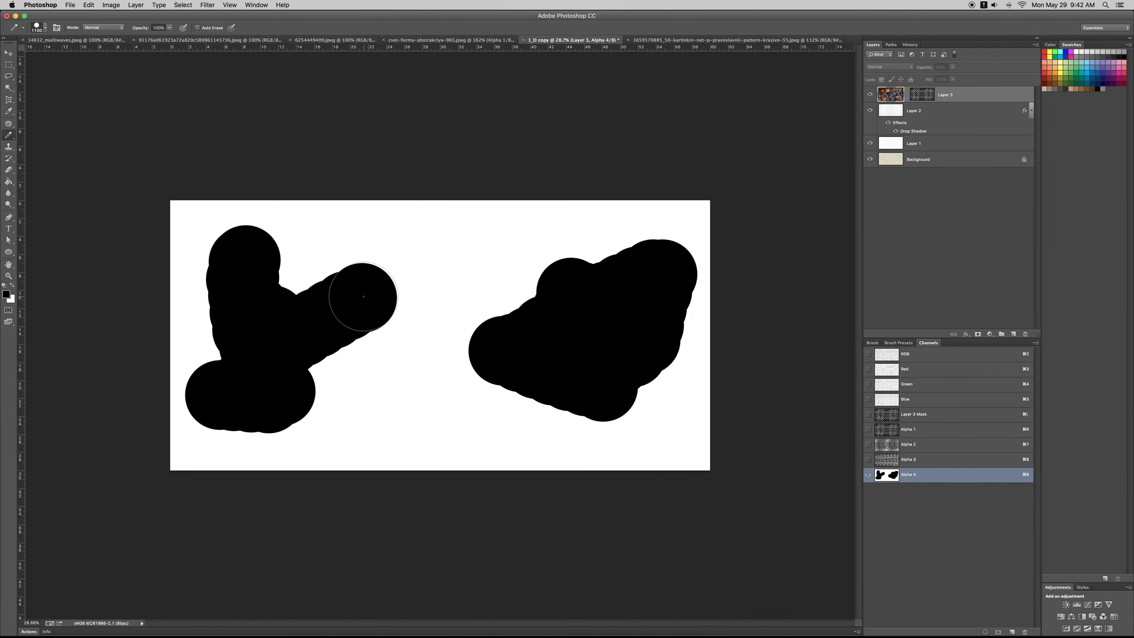
Step: Try filling a new layer with white through the Alpha 3 selection minus Alpha 4, and discard that layer
left_click(890, 460, "super")
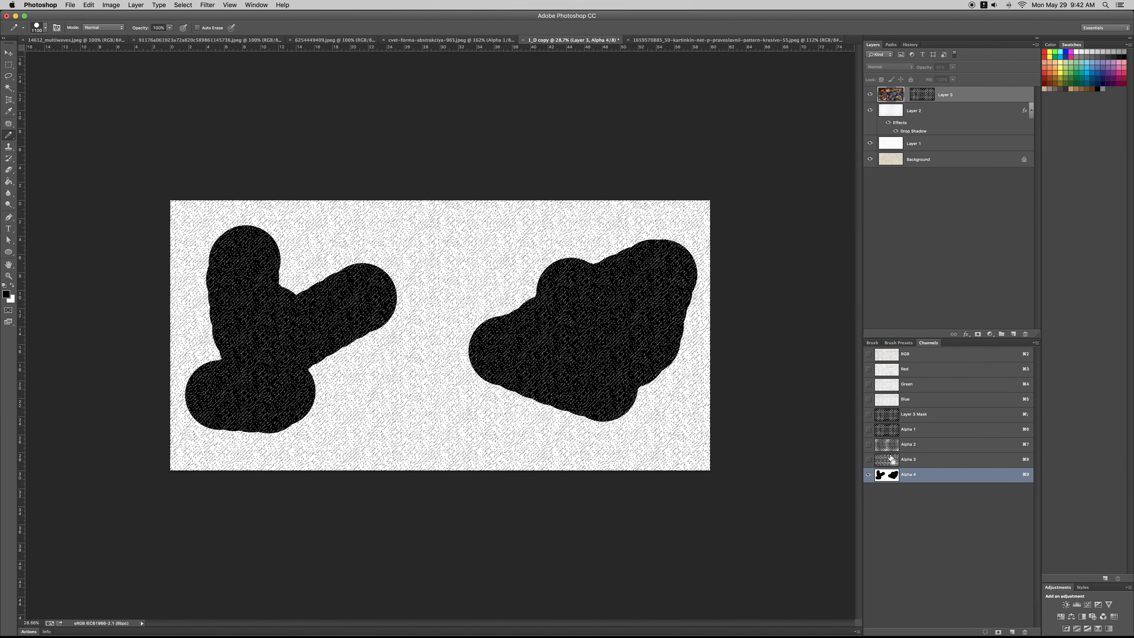
key("super+2")
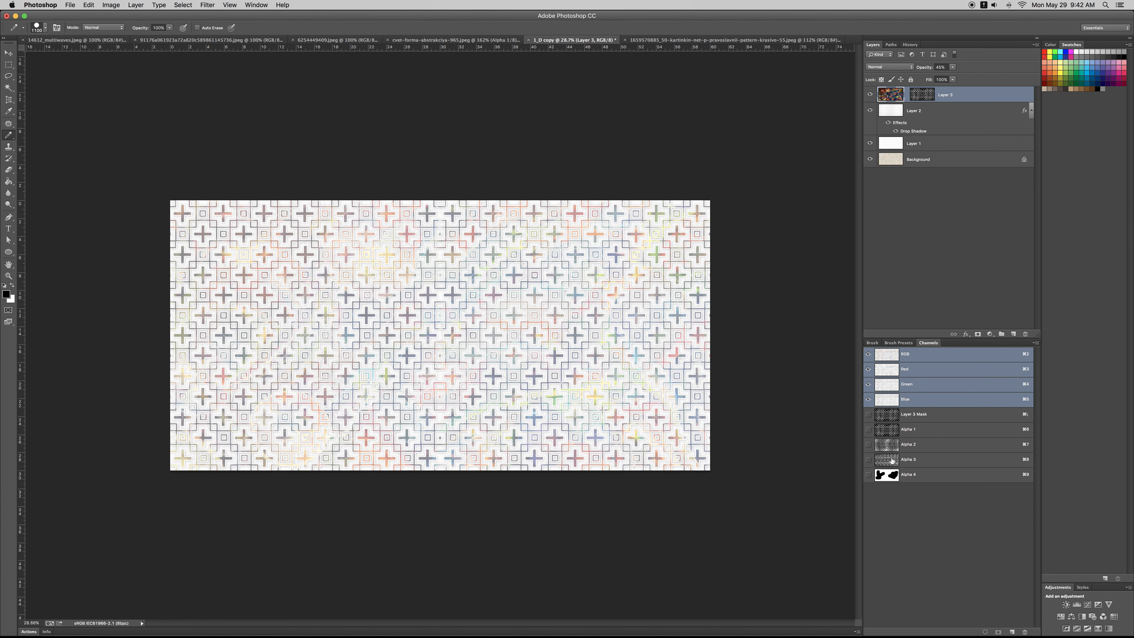
left_click(892, 475, "shift+super")
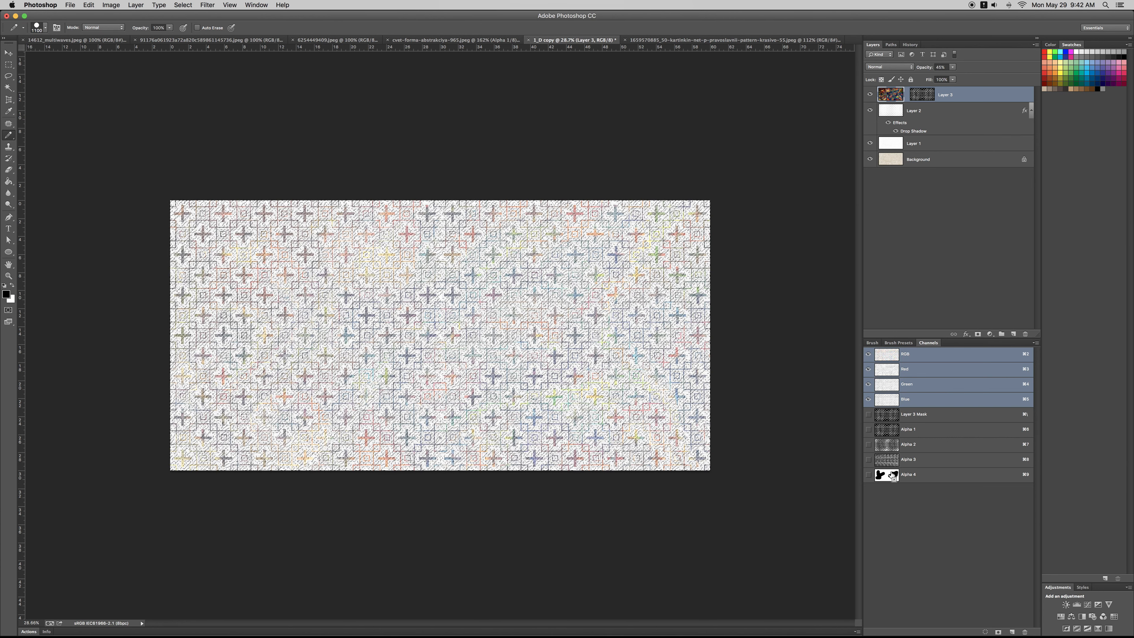
left_click(1018, 334)
key("super+BackSpace")
key("super+d")
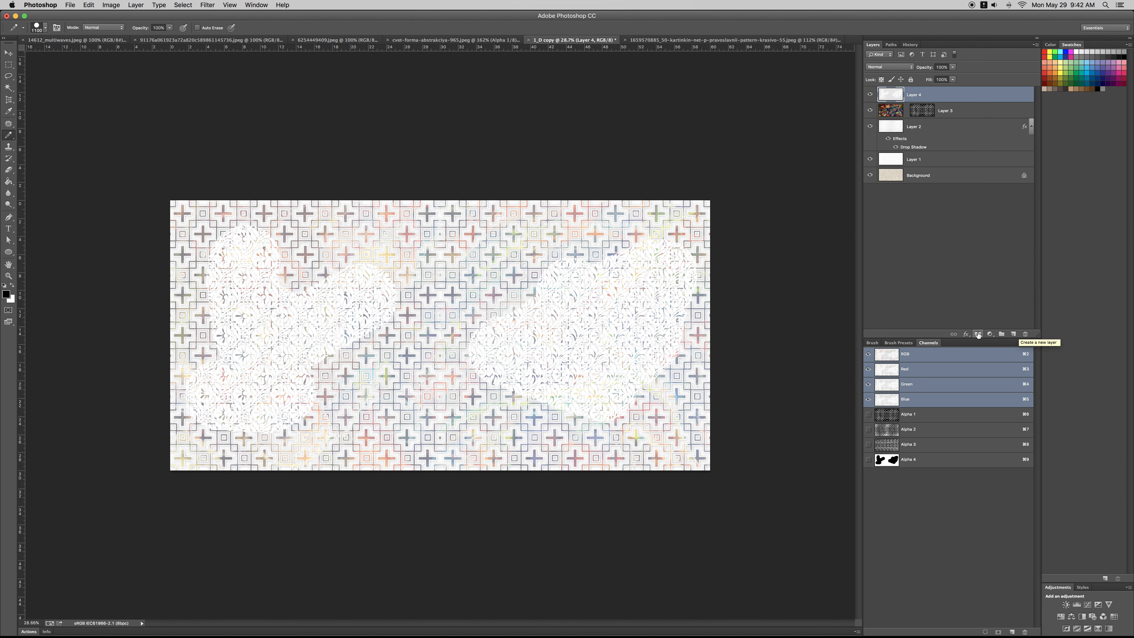
key("BackSpace")
Step: Create a new alpha channel and fill it with the black-and-white floral ornament pattern at 100% opacity in Normal mode
key("z")
left_click_drag(540, 375, 550, 374)
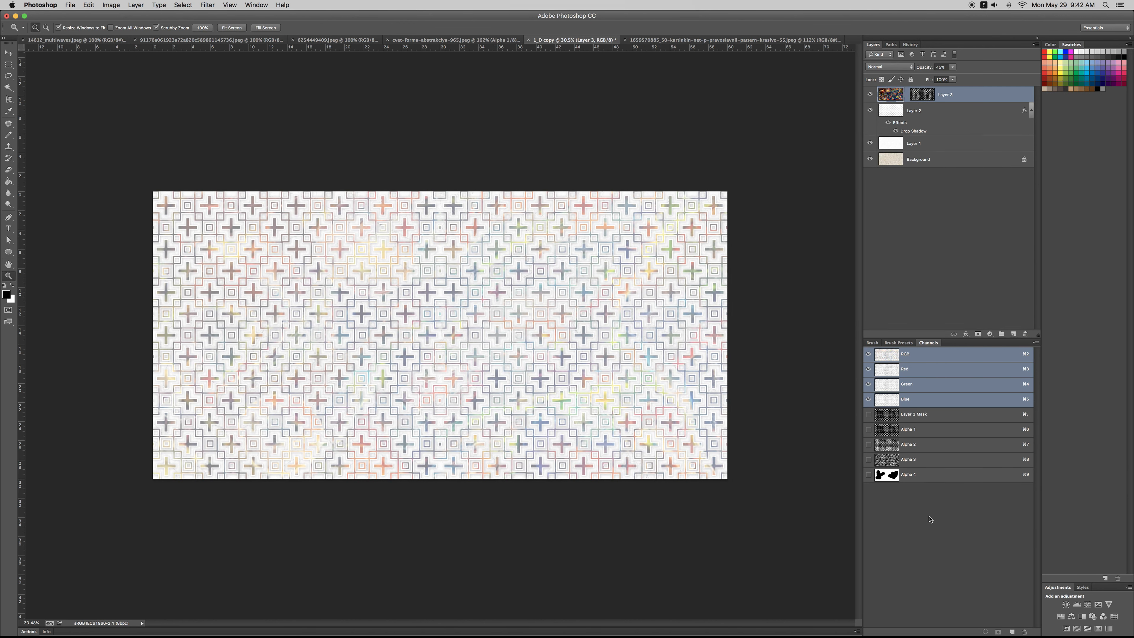
left_click(916, 460)
left_click(915, 474)
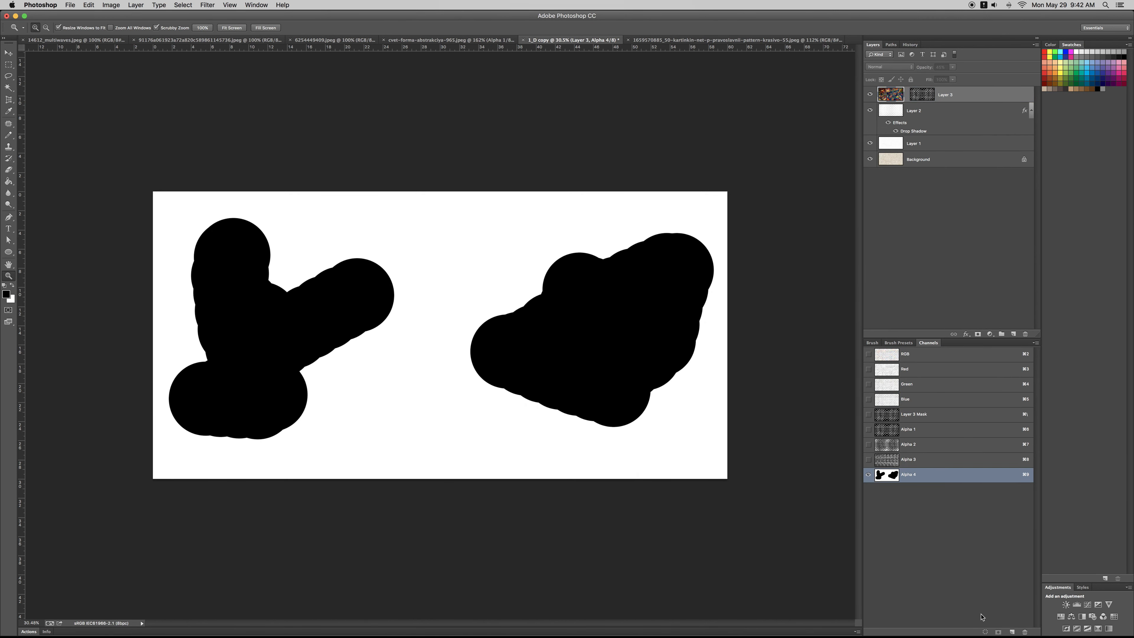
left_click(1012, 631)
key("shift+BackSpace")
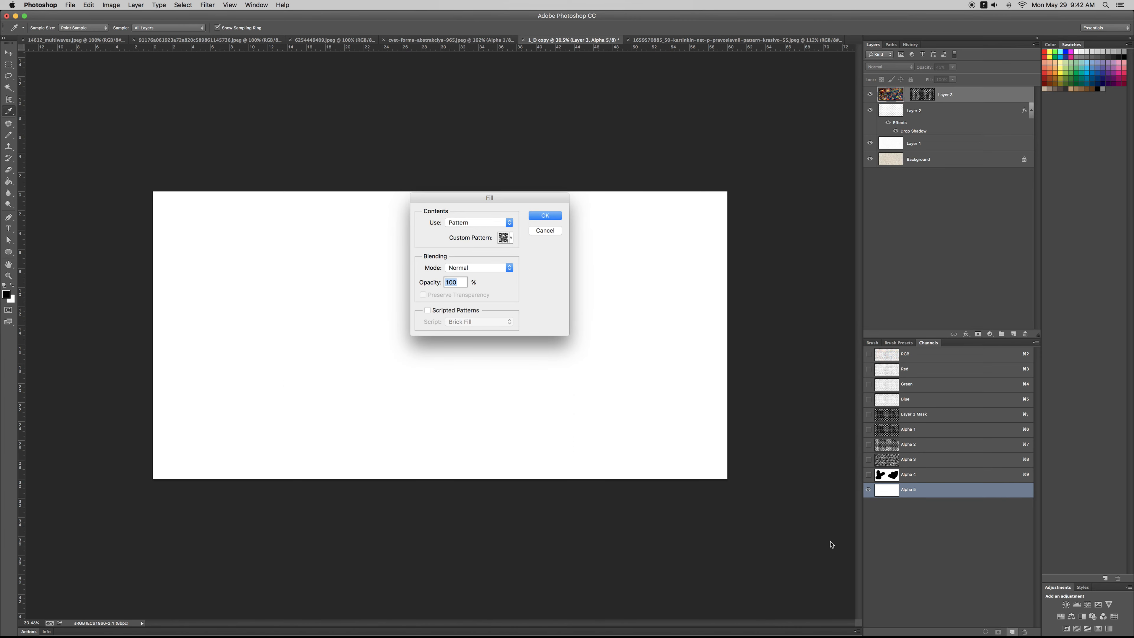
left_click(509, 240)
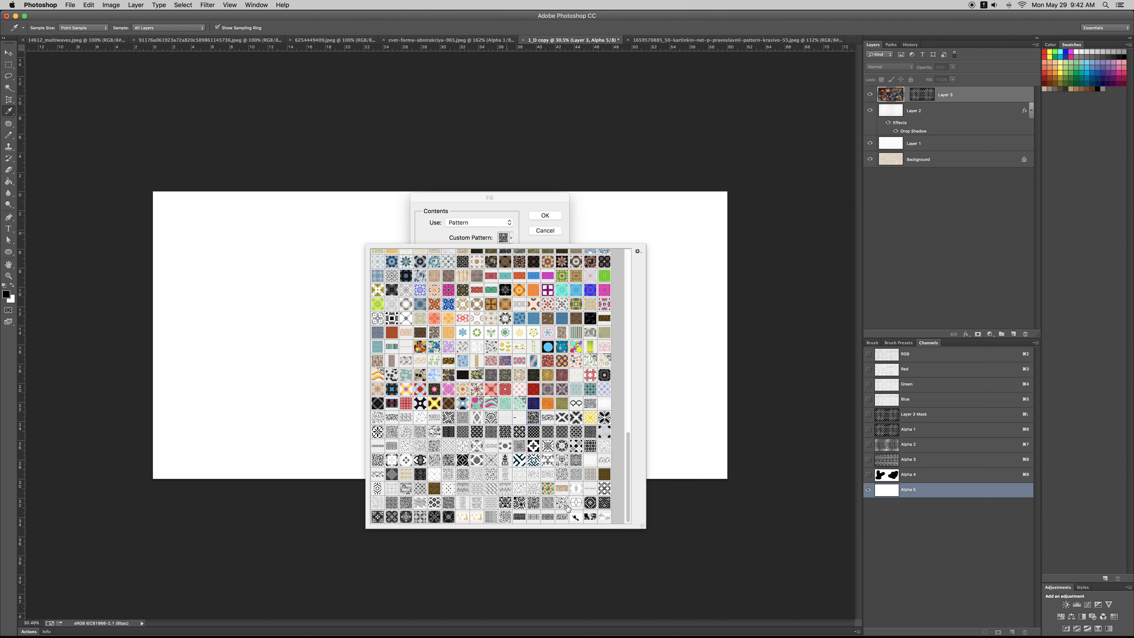
left_click(477, 445)
key("Return")
key("Return")
key("z")
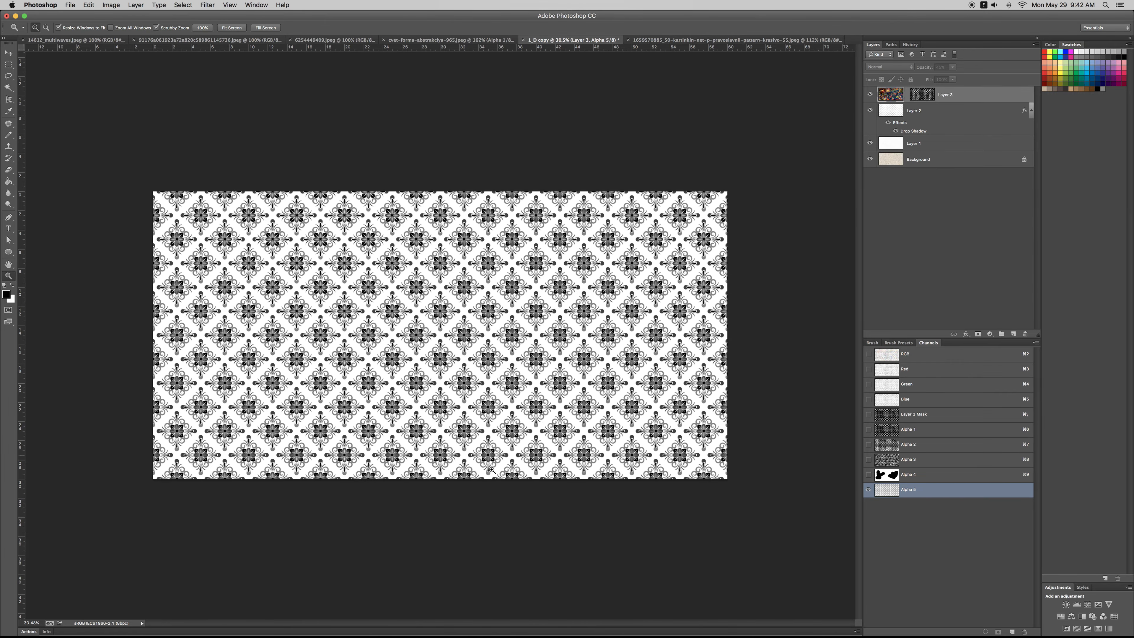
Step: Select the ornament shapes from the Alpha 5 channel and fill them with white on a new layer above Layer 3
key("w")
left_click(510, 407)
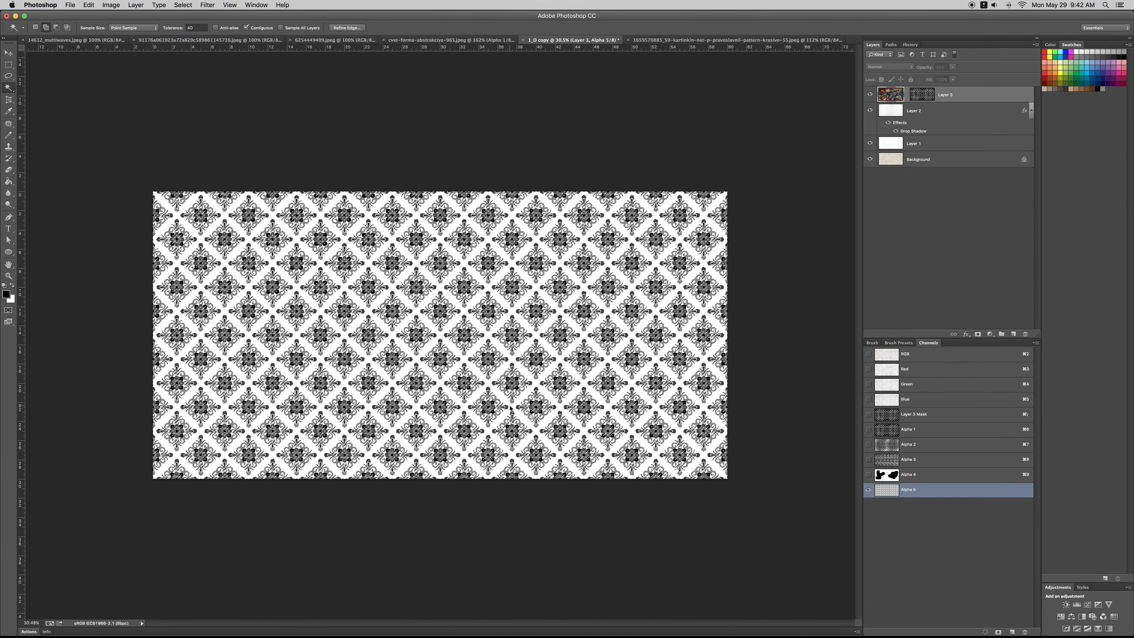
key("super+2")
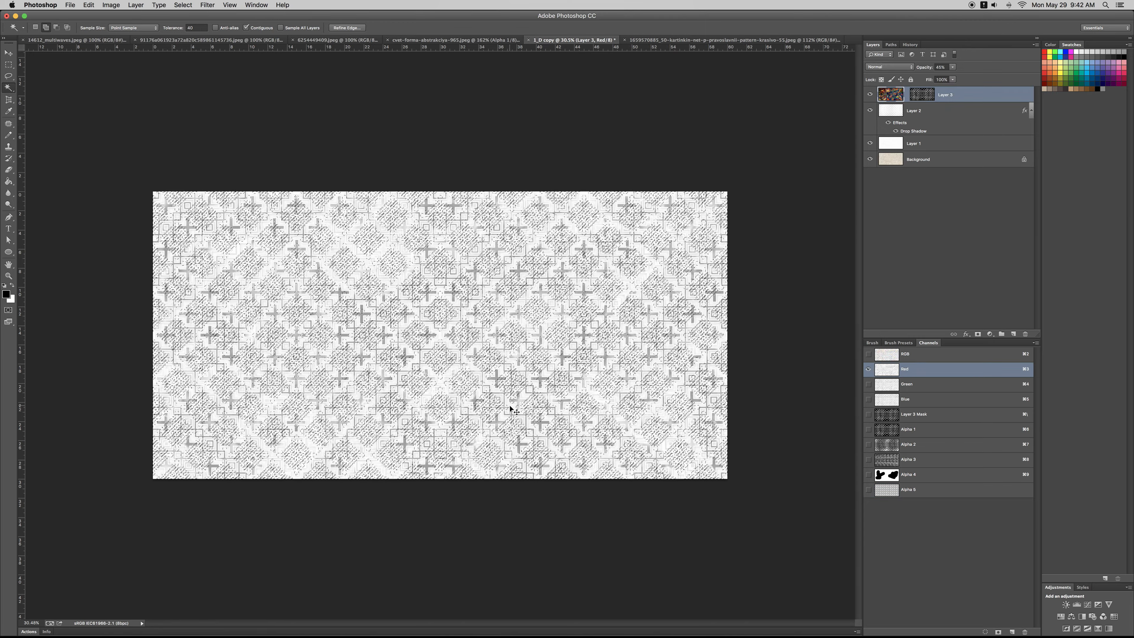
left_click(1014, 334)
key("super+BackSpace")
key("super+d")
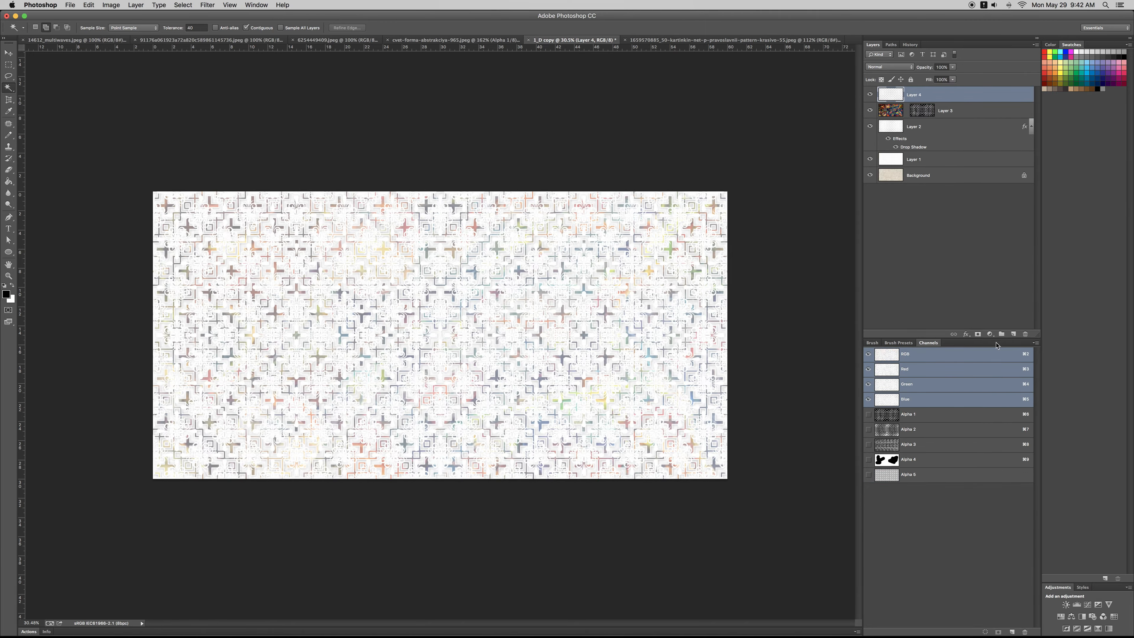
Step: Apply the gold framed preset with bevel, stroke, inner shadow and drop shadow to Layer 4
double_click(983, 97)
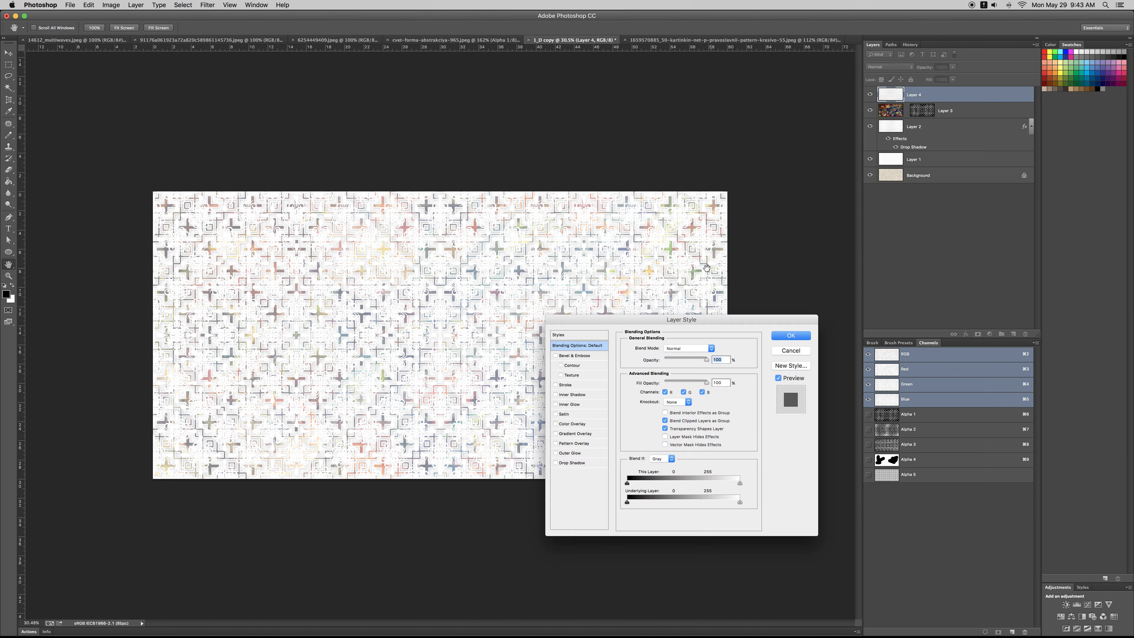
left_click(583, 355)
left_click(576, 335)
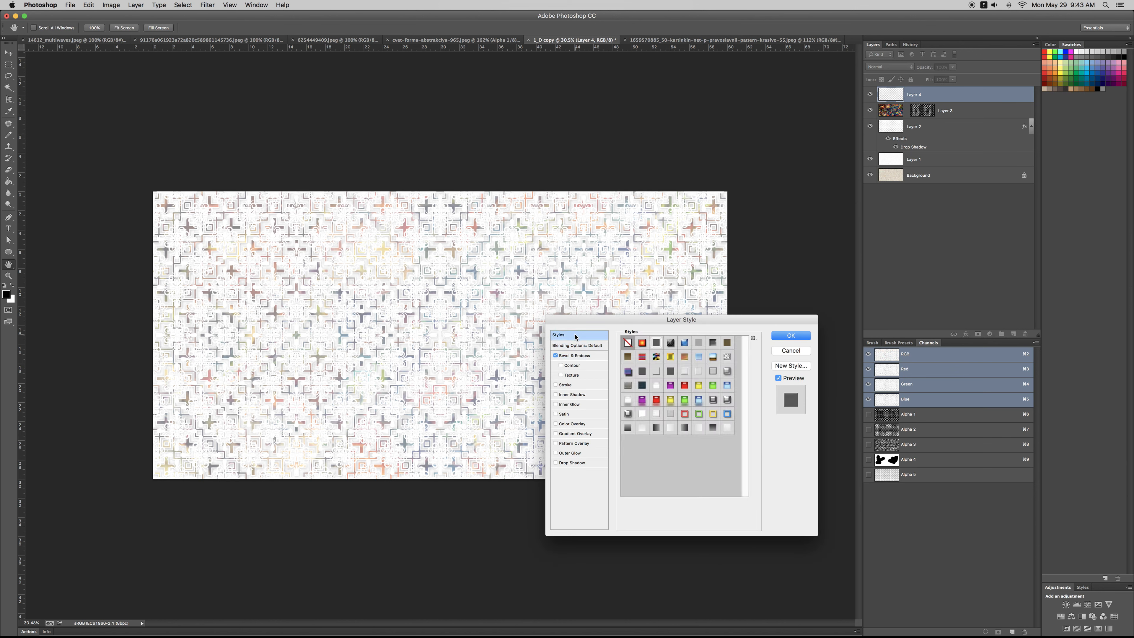
left_click(671, 401)
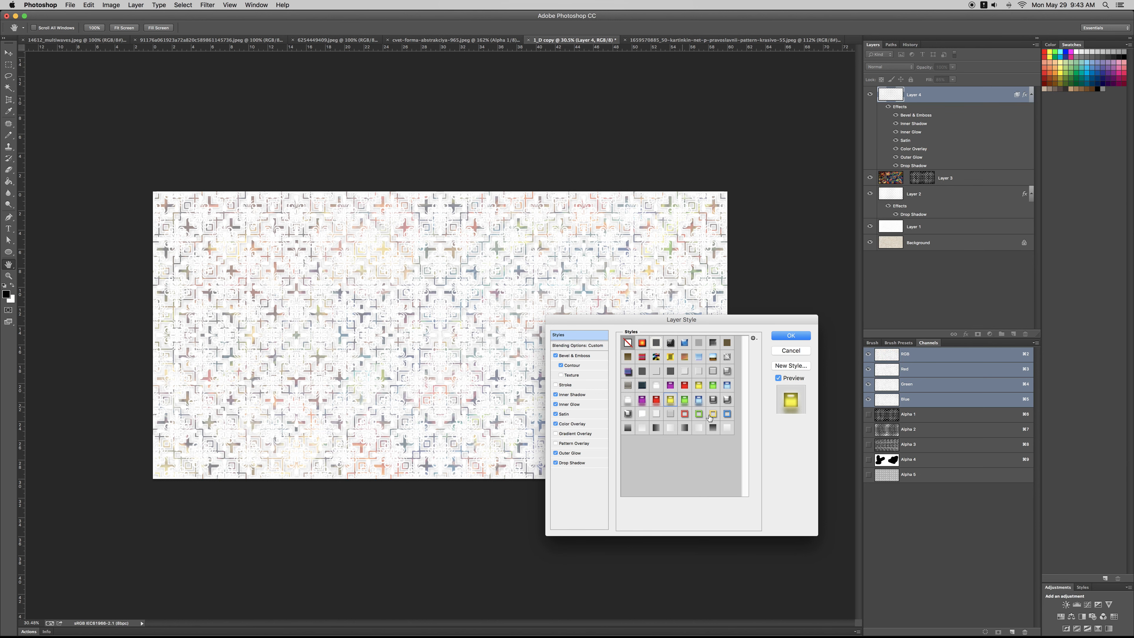
left_click(714, 416)
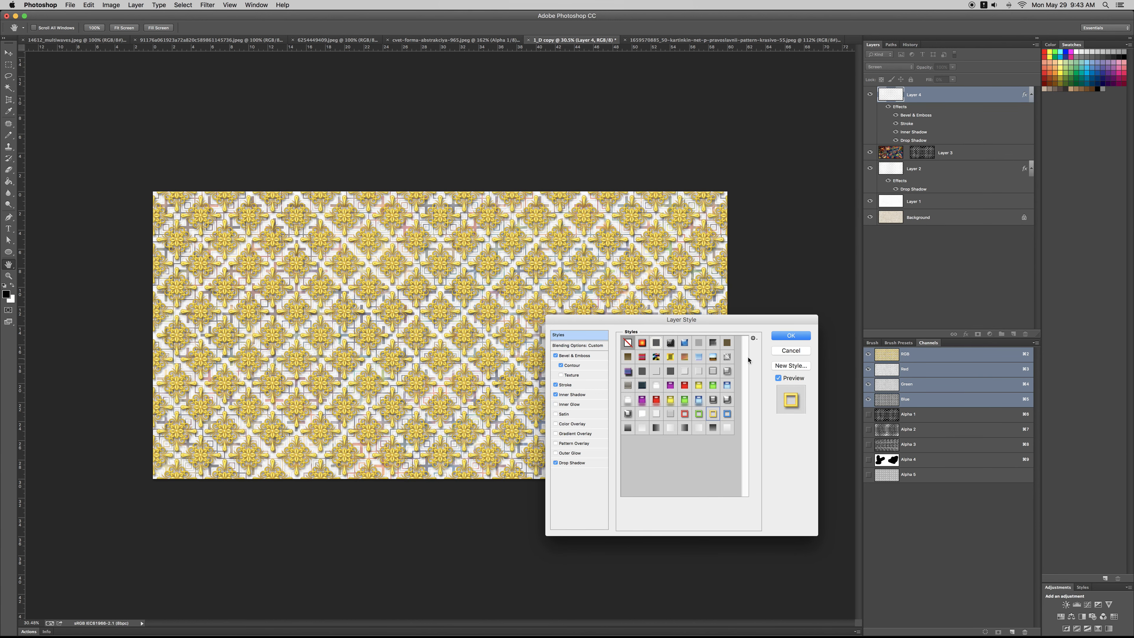
left_click(788, 337)
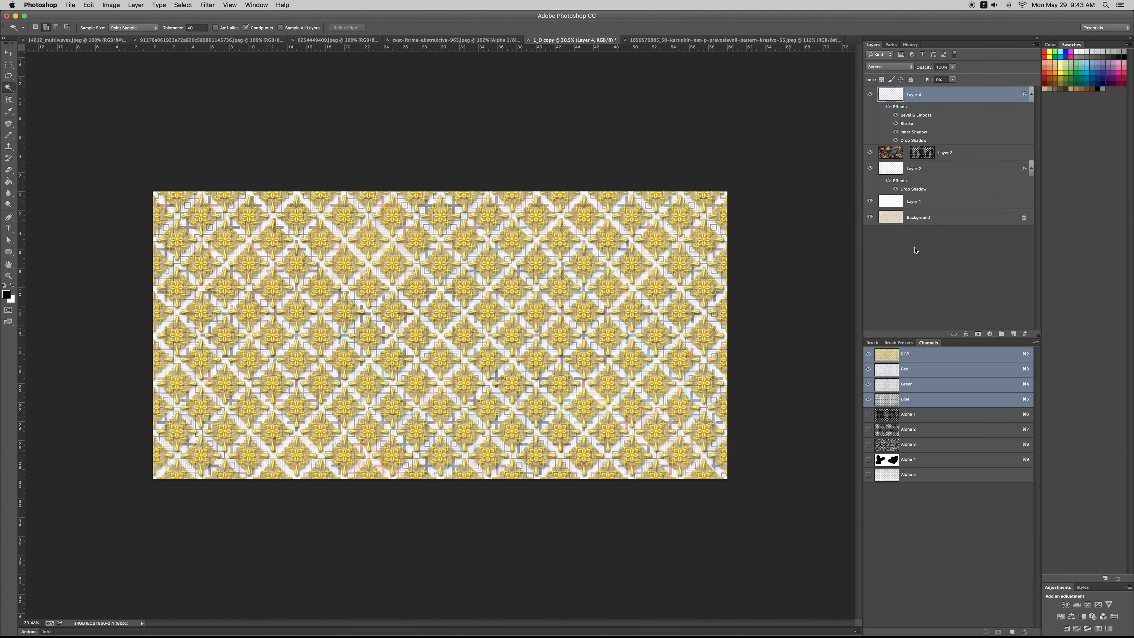
Step: Try revealing a duplicate of Layer 3 by filling its mask with white, and delete the duplicate
left_click(921, 153)
left_click(889, 156)
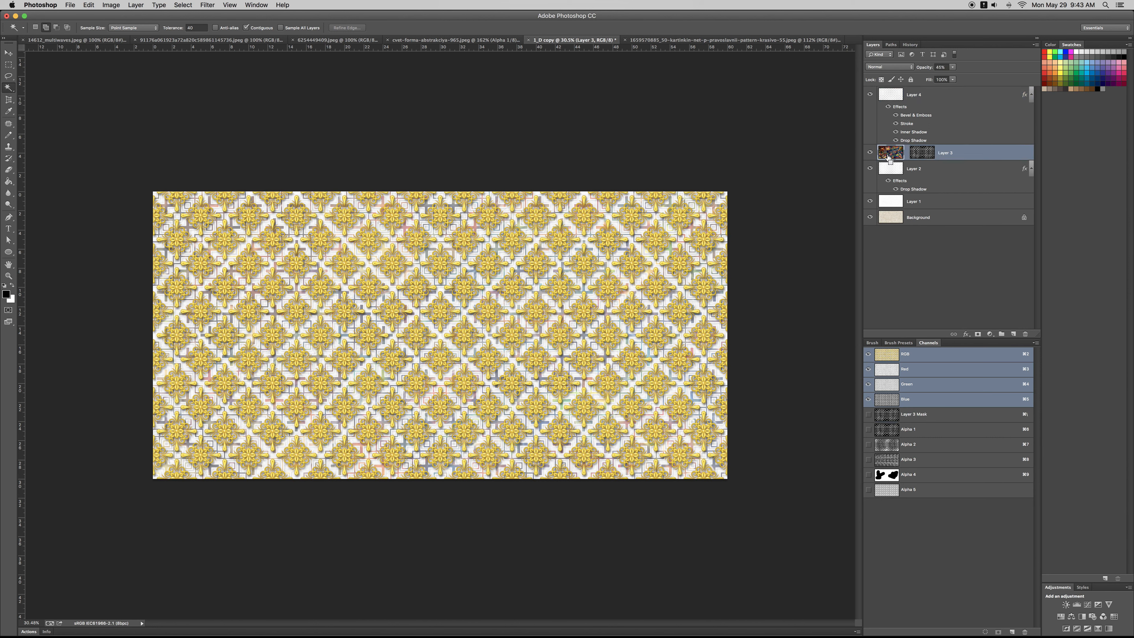
key("super+j")
left_click(920, 154)
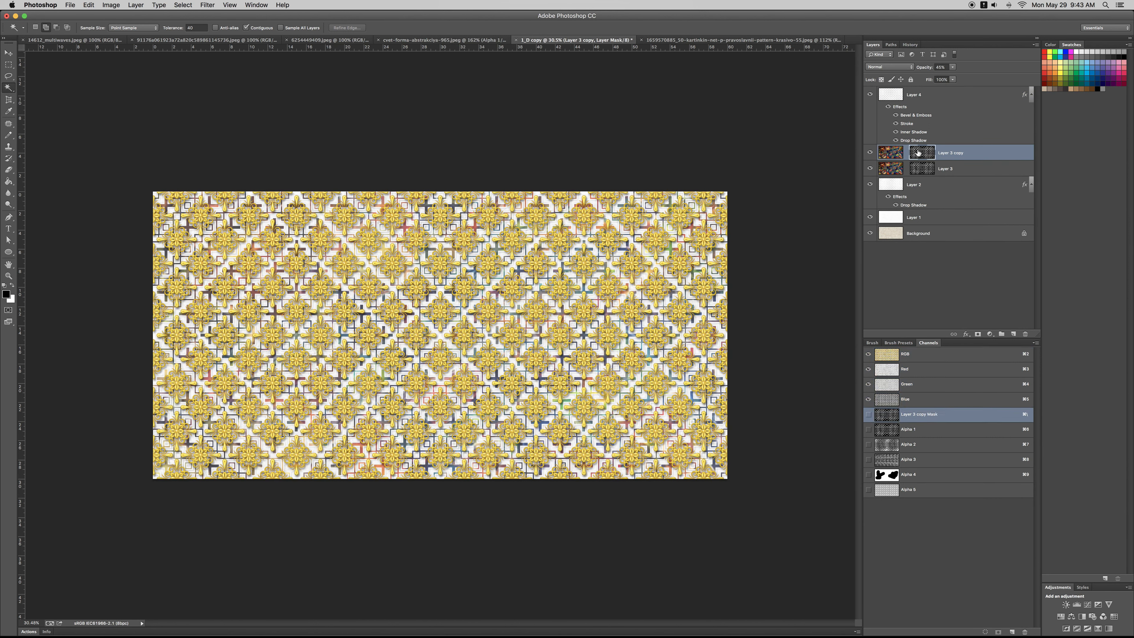
key("super+BackSpace")
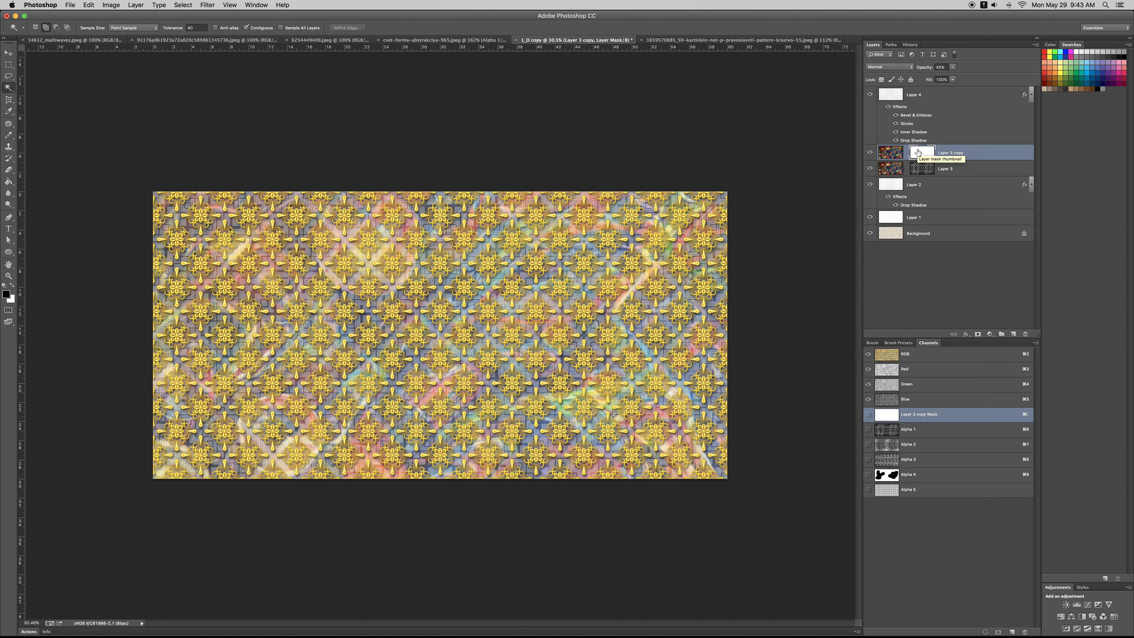
key("BackSpace")
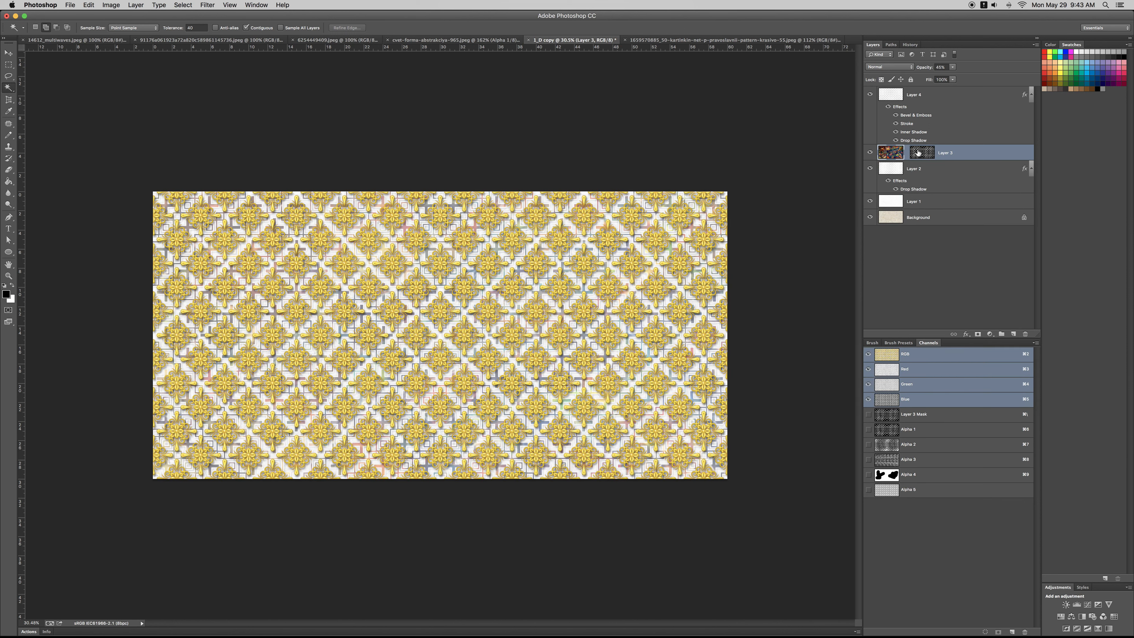
Step: Try filling the image of Layer 3 with white, and undo the fill
key("super+BackSpace")
key("super+a")
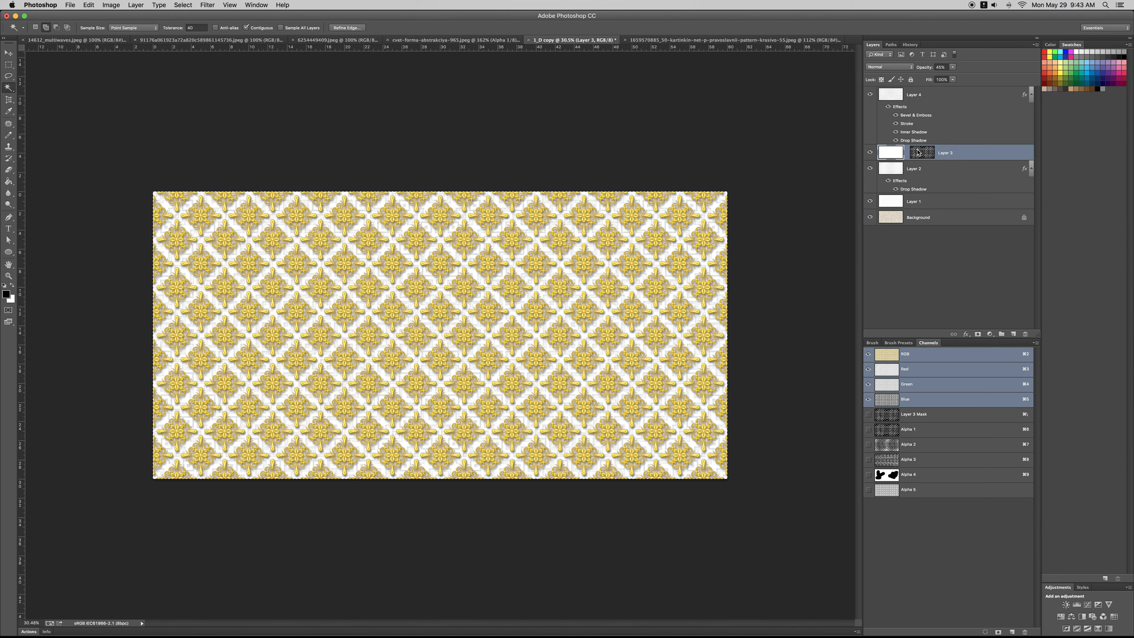
key("alt+BackSpace")
key("super+BackSpace")
key("super+d")
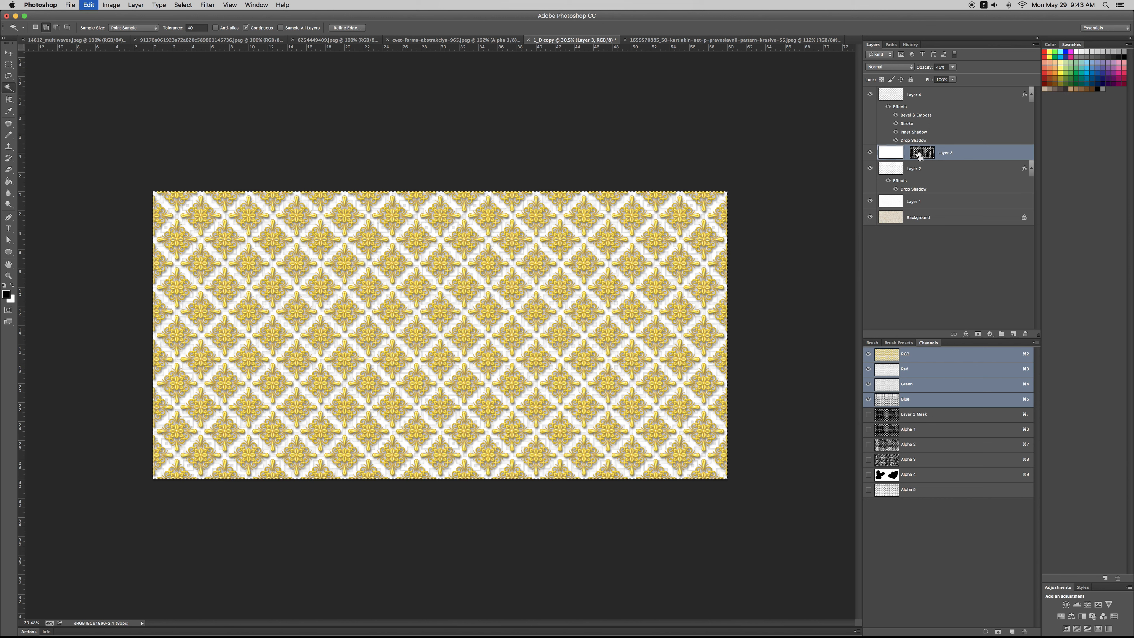
key("super+z")
Step: Fill the mask of Layer 3 with white and set the layer's opacity to 100%
left_click(923, 153)
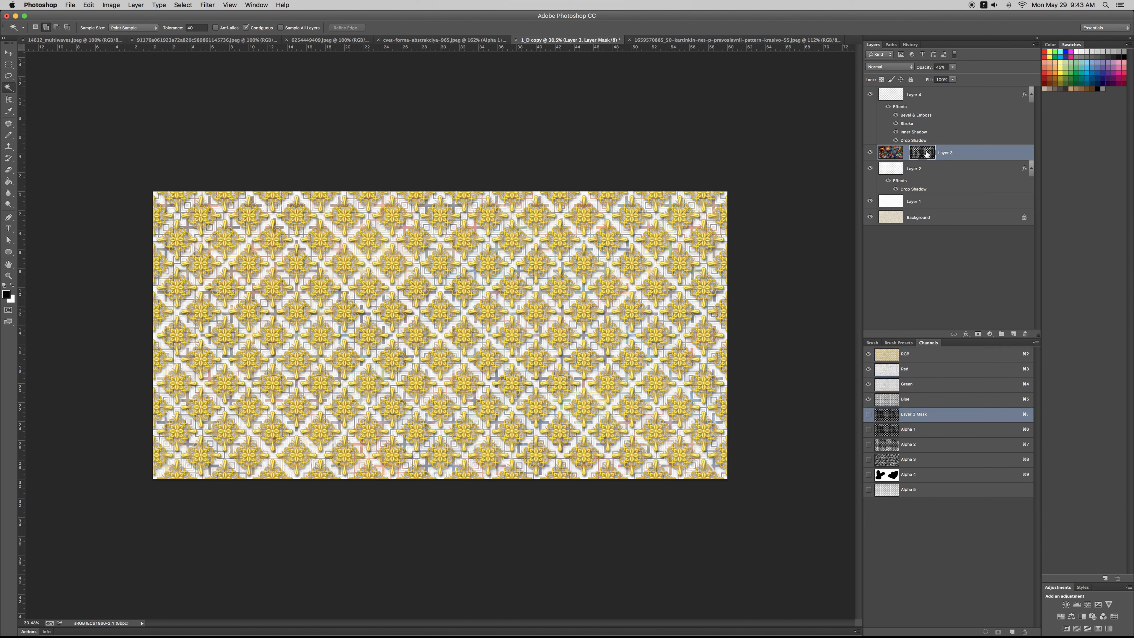
left_click(927, 154, "super")
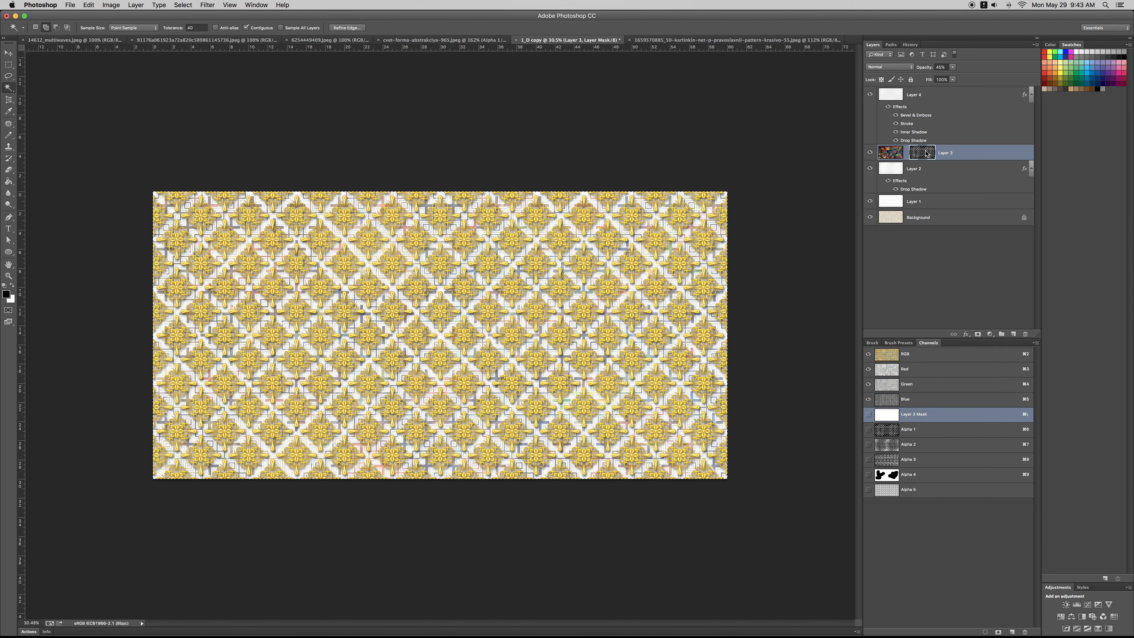
key("alt+BackSpace")
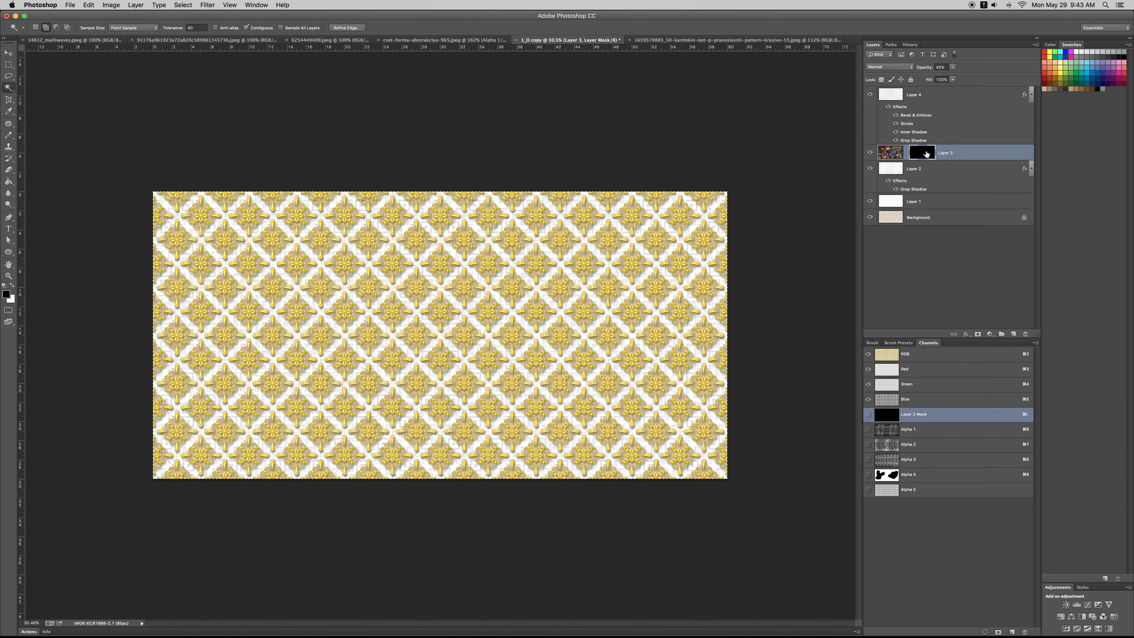
key("super+BackSpace")
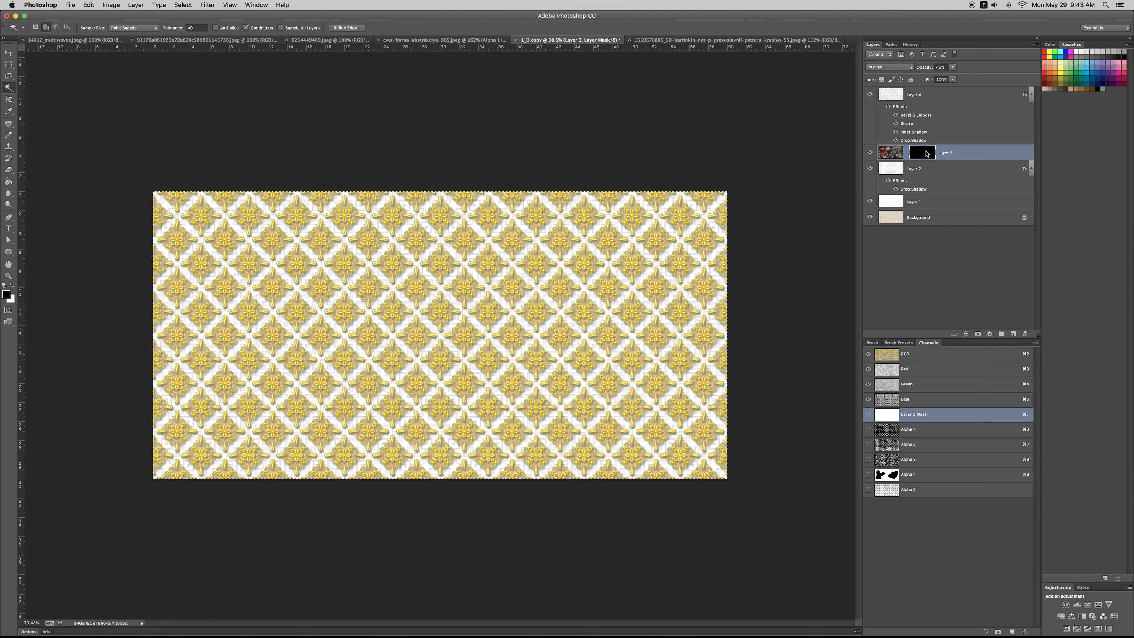
key("super+d")
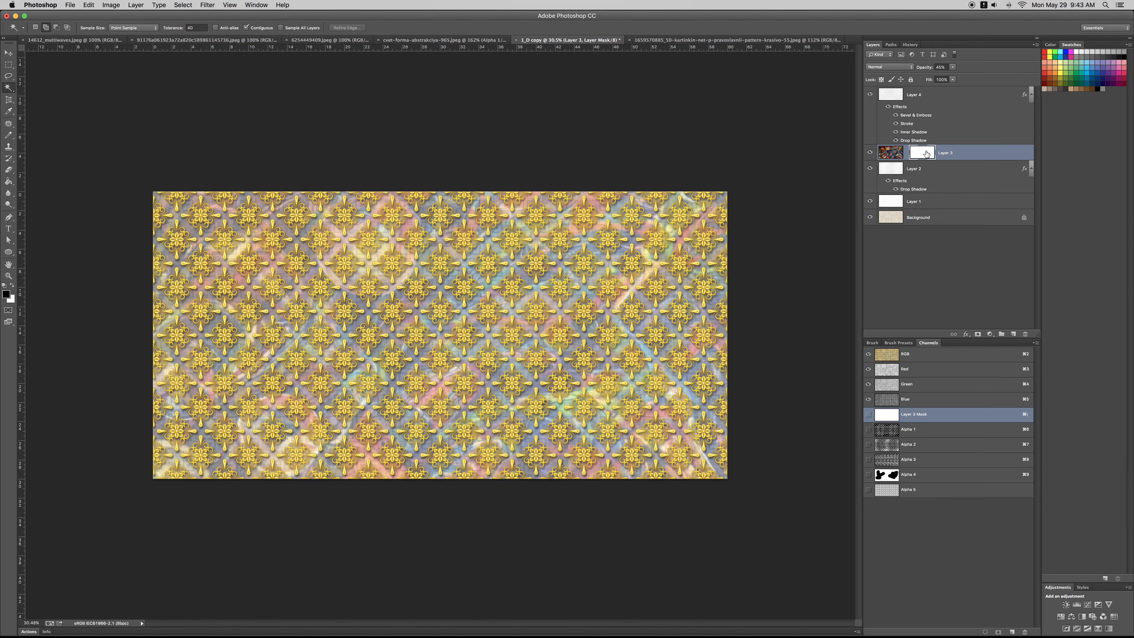
key("0")
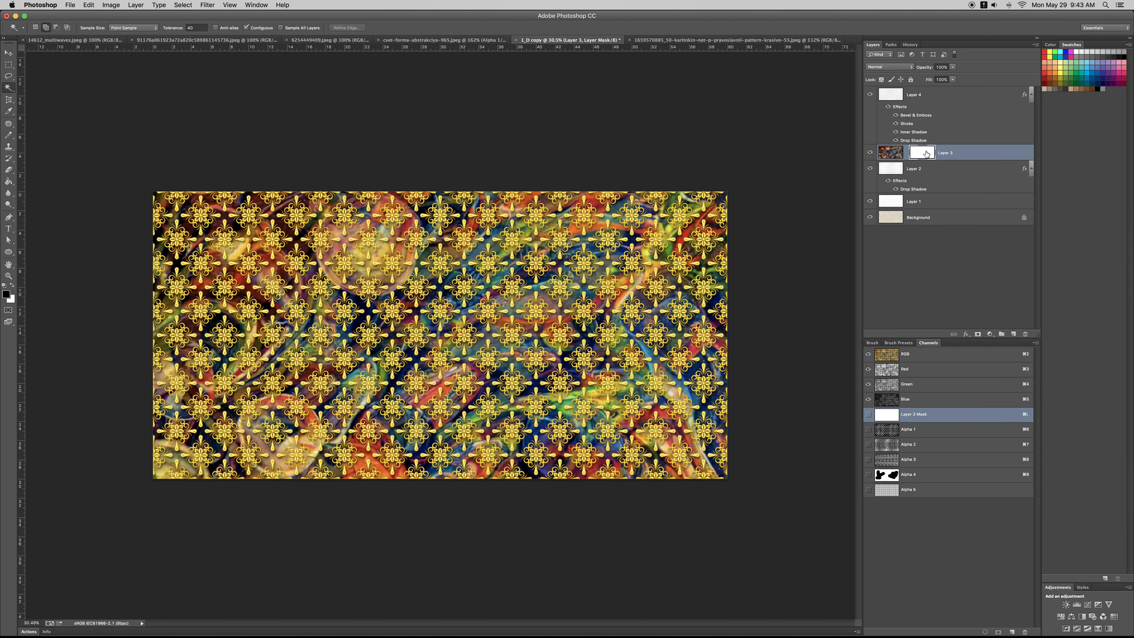
Step: Duplicate Layer 4 with its effects and add a new empty layer between the original and the copy
key("z")
left_click(462, 330, "alt")
left_click(462, 330, "alt")
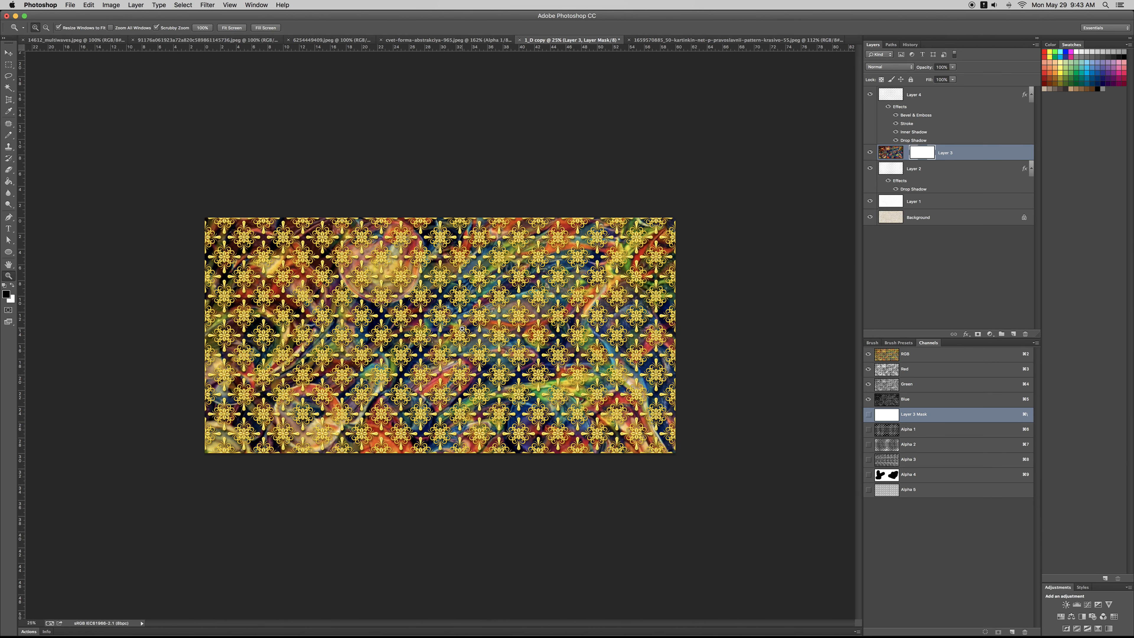
key("super+plus")
left_click(881, 96)
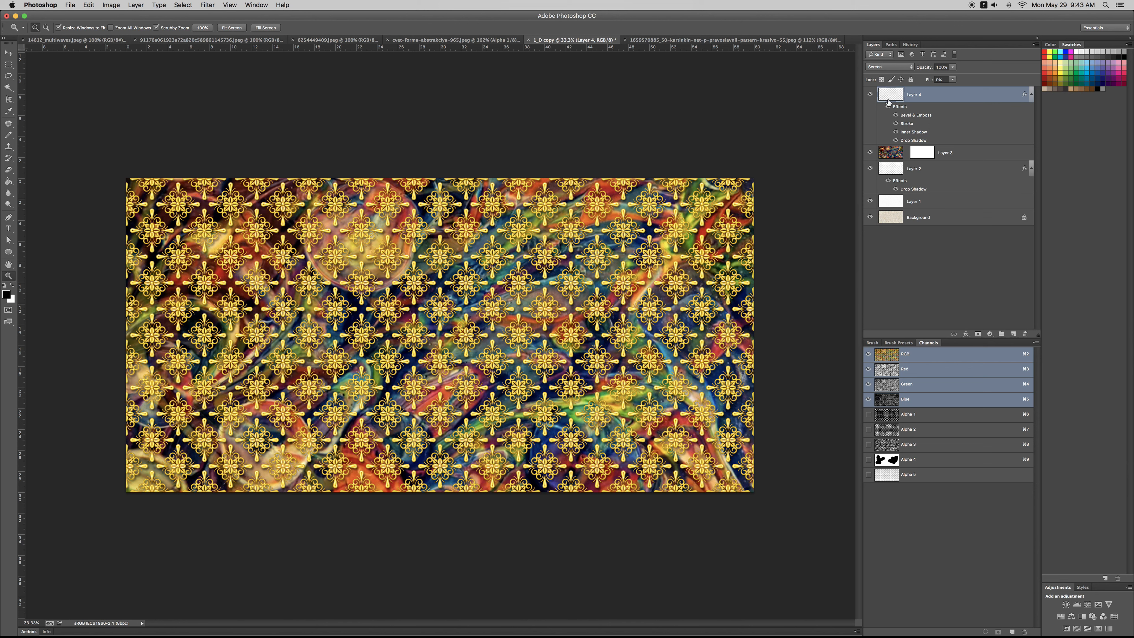
key("super+u")
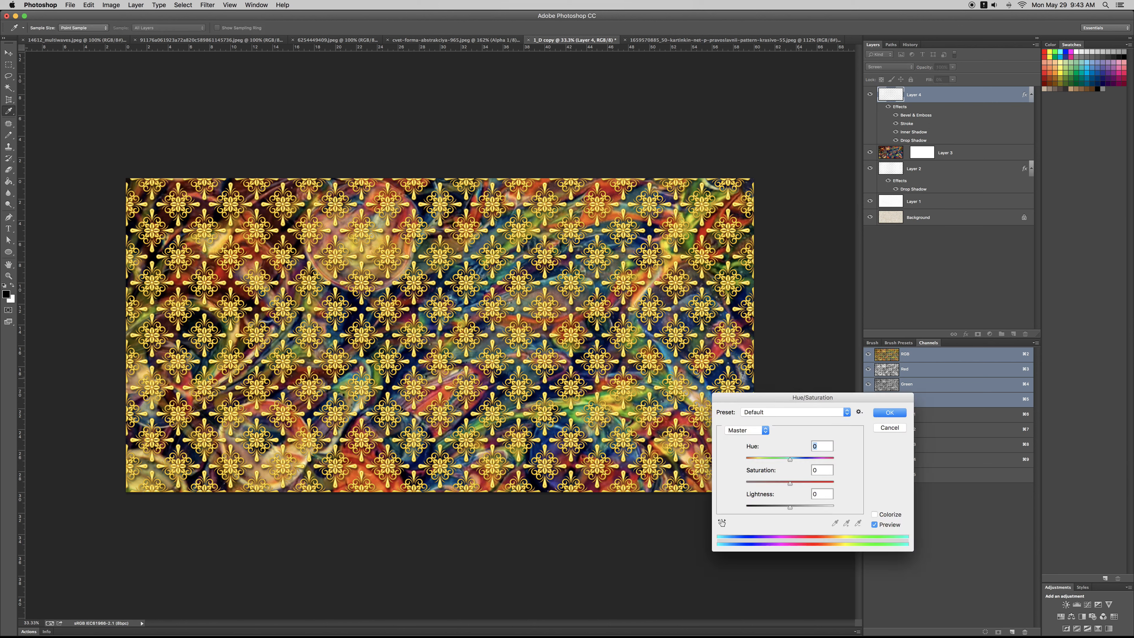
key("Escape")
key("super+j")
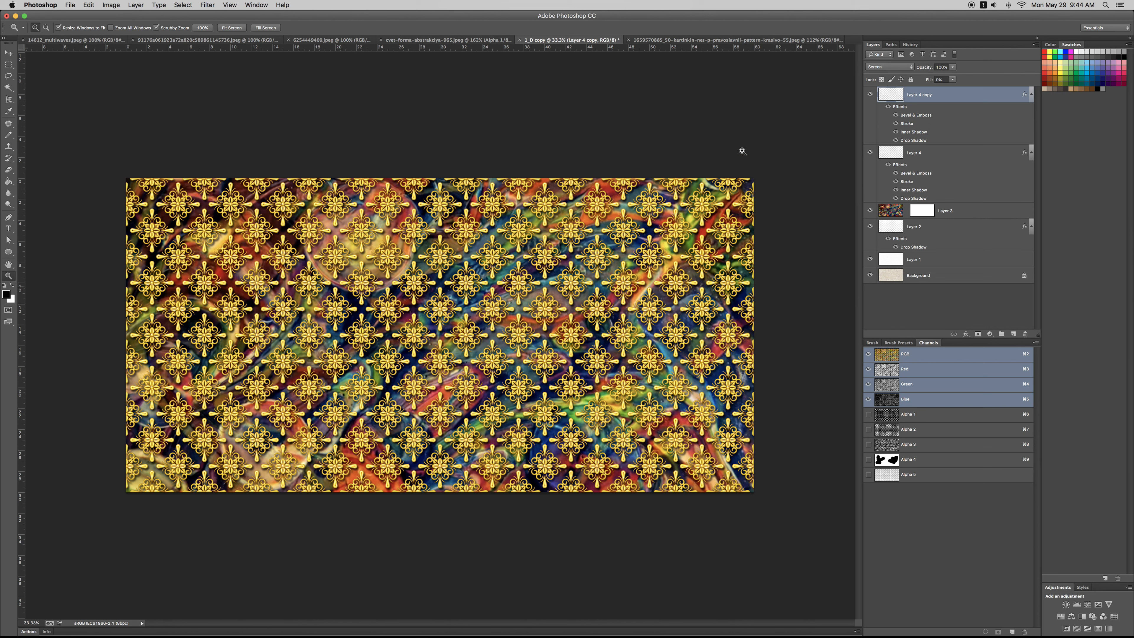
left_click(915, 157)
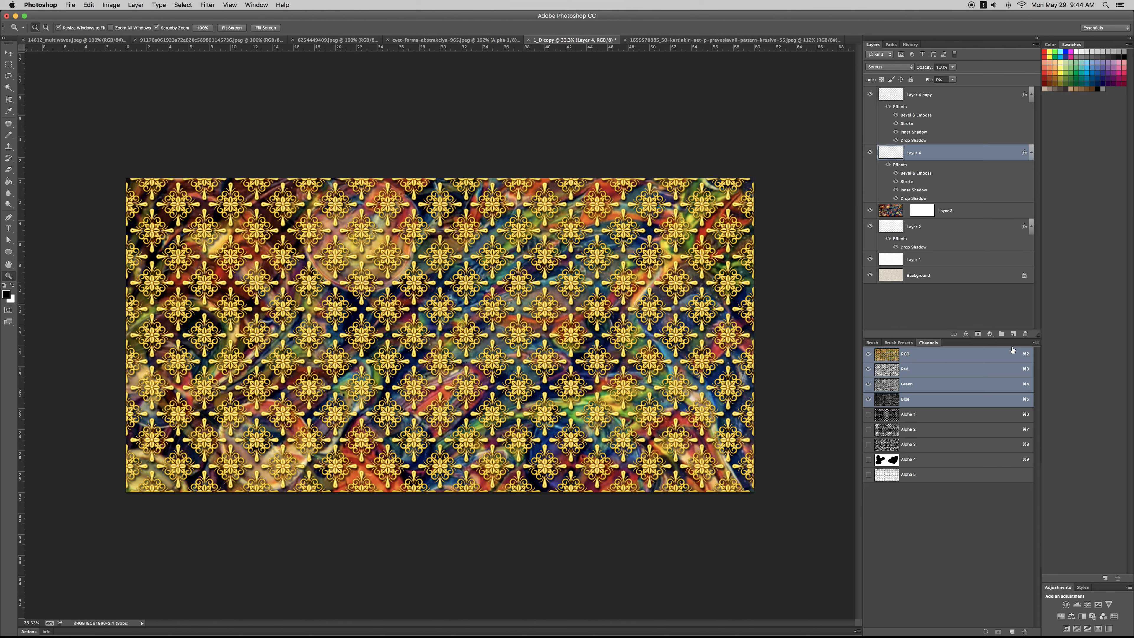
left_click(1013, 333)
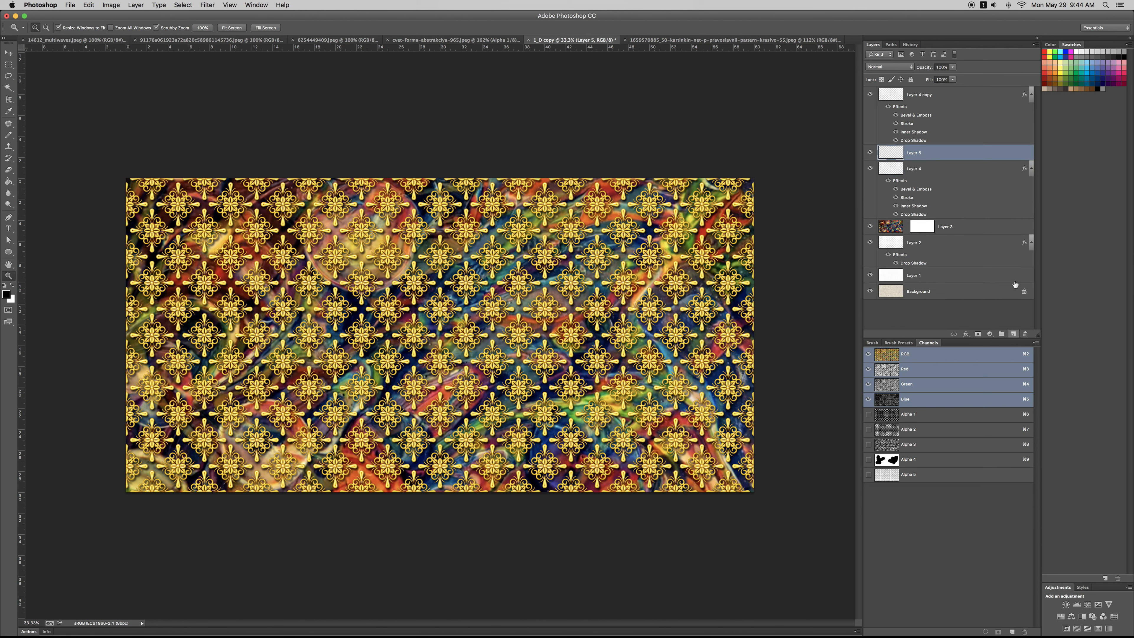
Step: Merge the Layer 4 copy with the empty layer beneath it so that its effects are flattened into pixels
left_click_drag(915, 109, 943, 150)
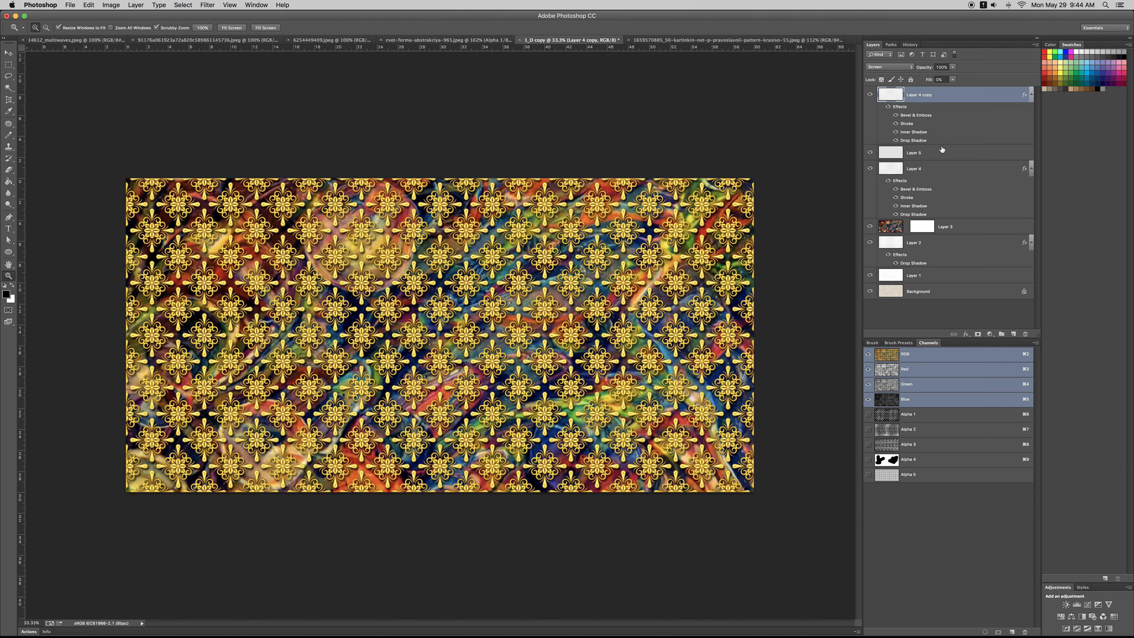
left_click(977, 153)
left_click(977, 96, "shift")
key("super+e")
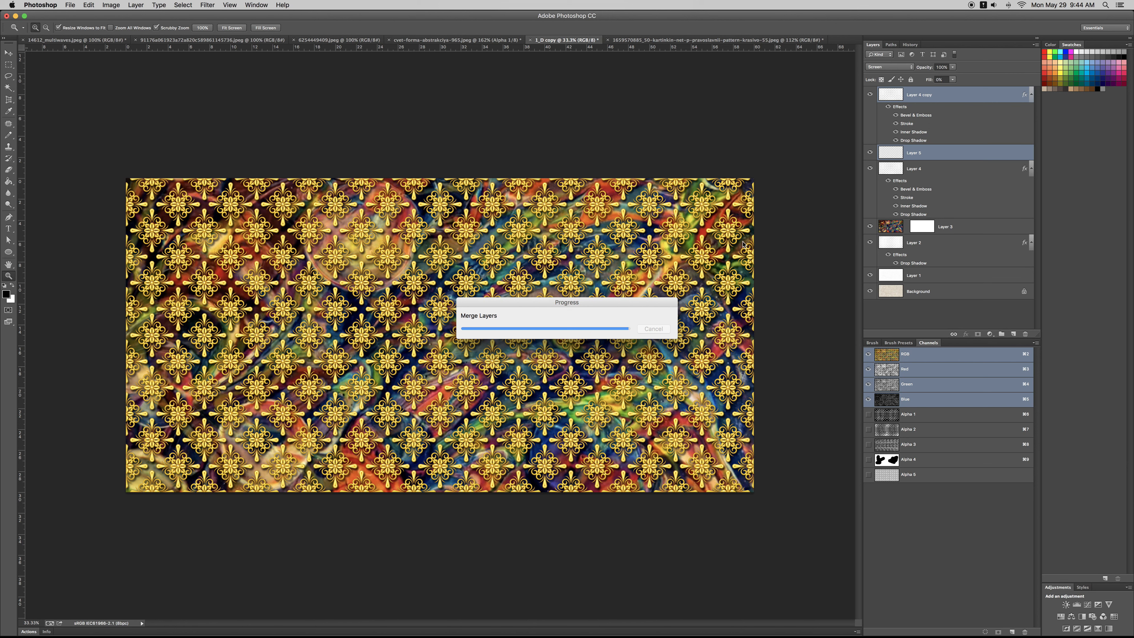
key("super+u")
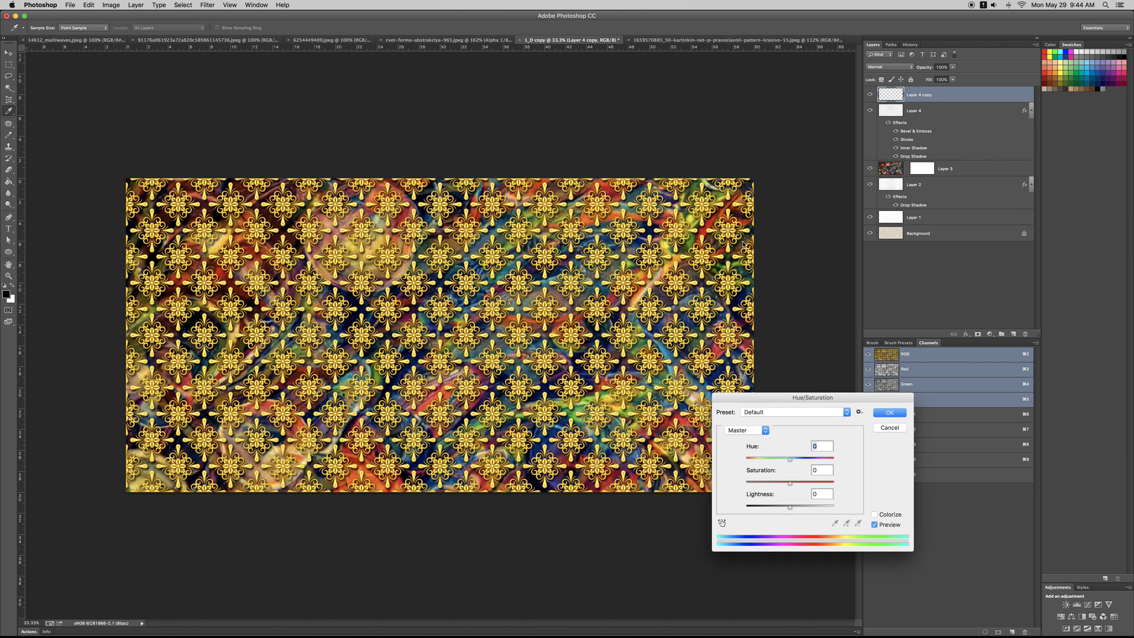
left_click(888, 517)
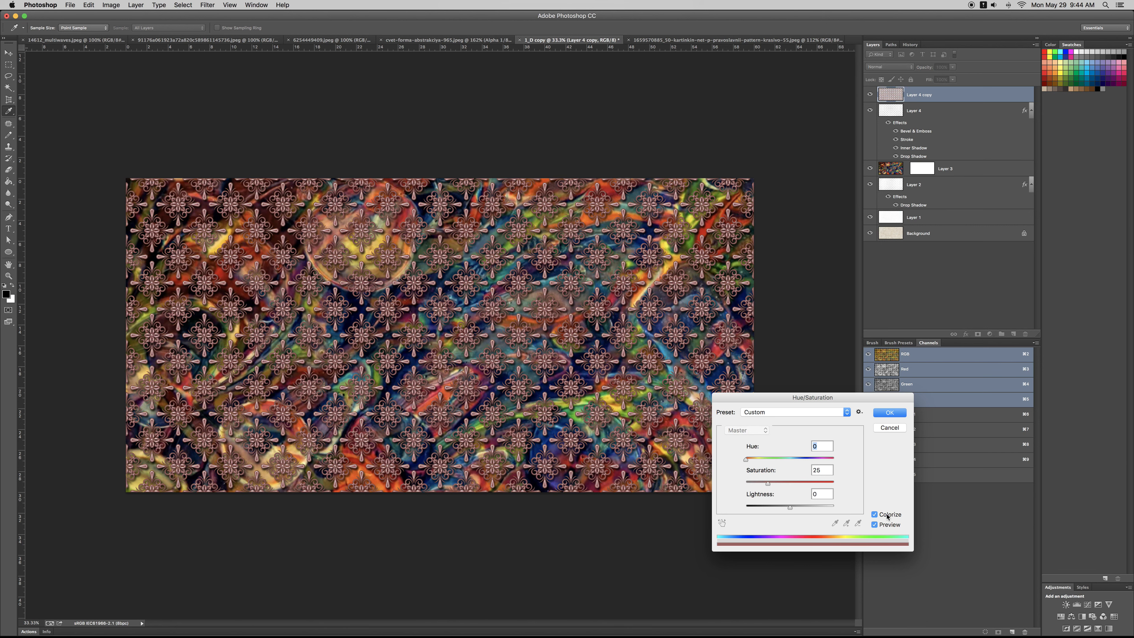
left_click(780, 460)
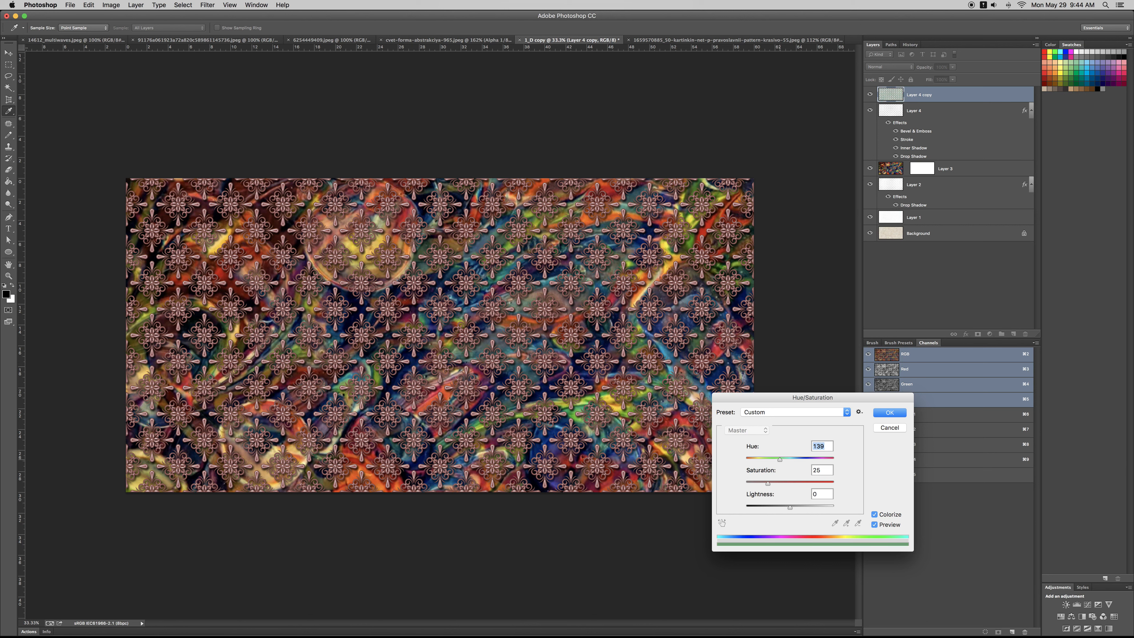
key("Escape")
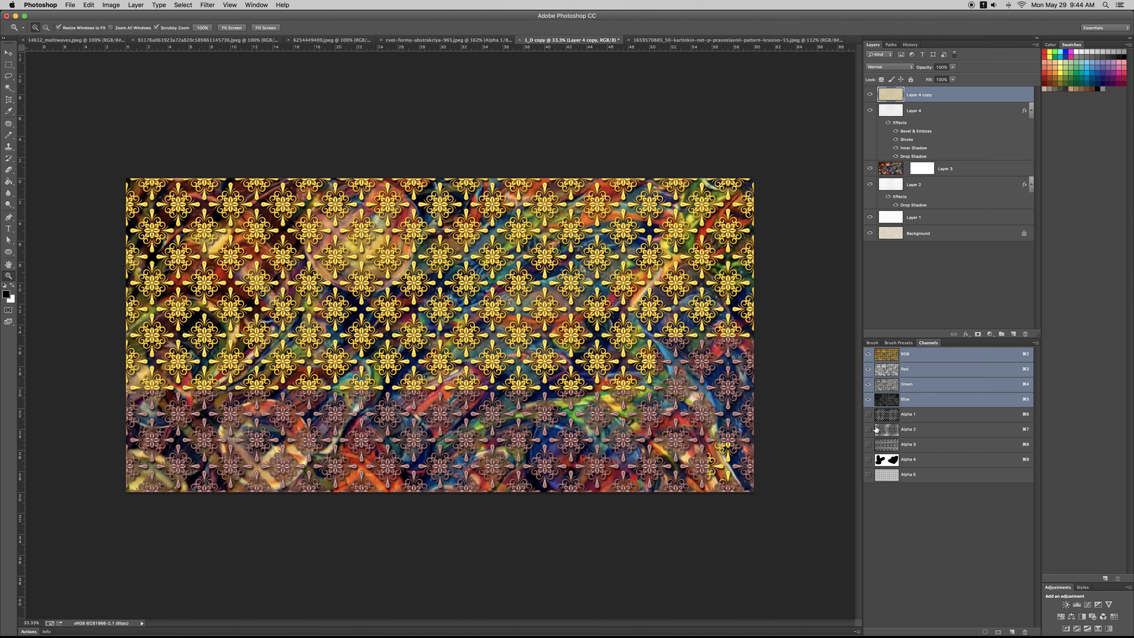
Step: Duplicate the merged gold ornament layer and apply a Color Lookup with the Gray Tone abstract profile to the duplicate
key("super+j")
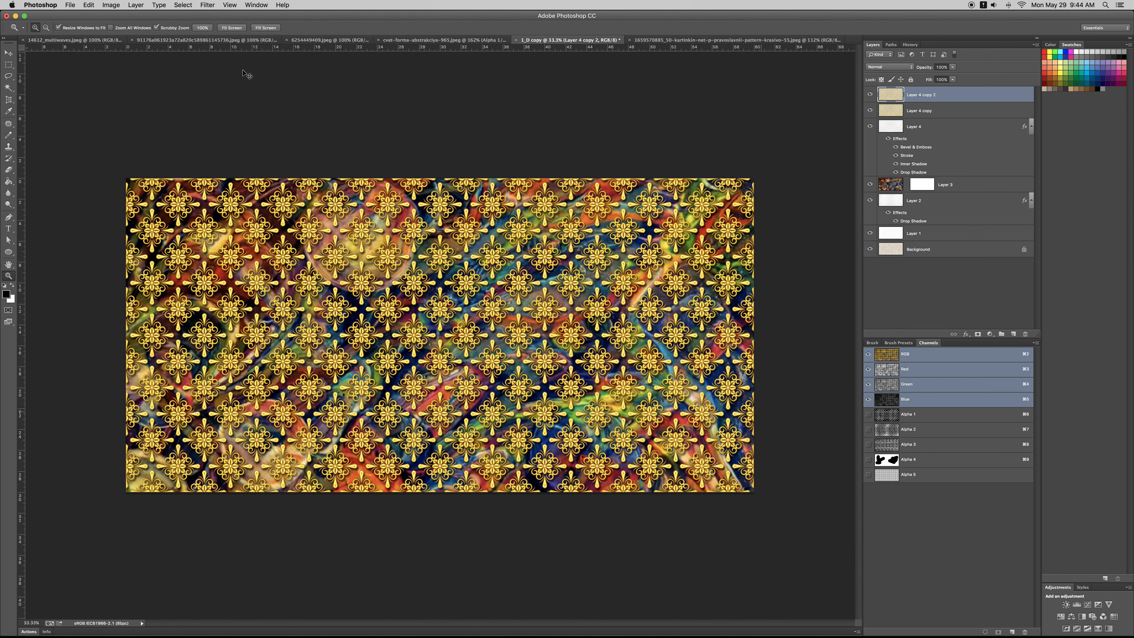
left_click(112, 5)
mouse_move(148, 32)
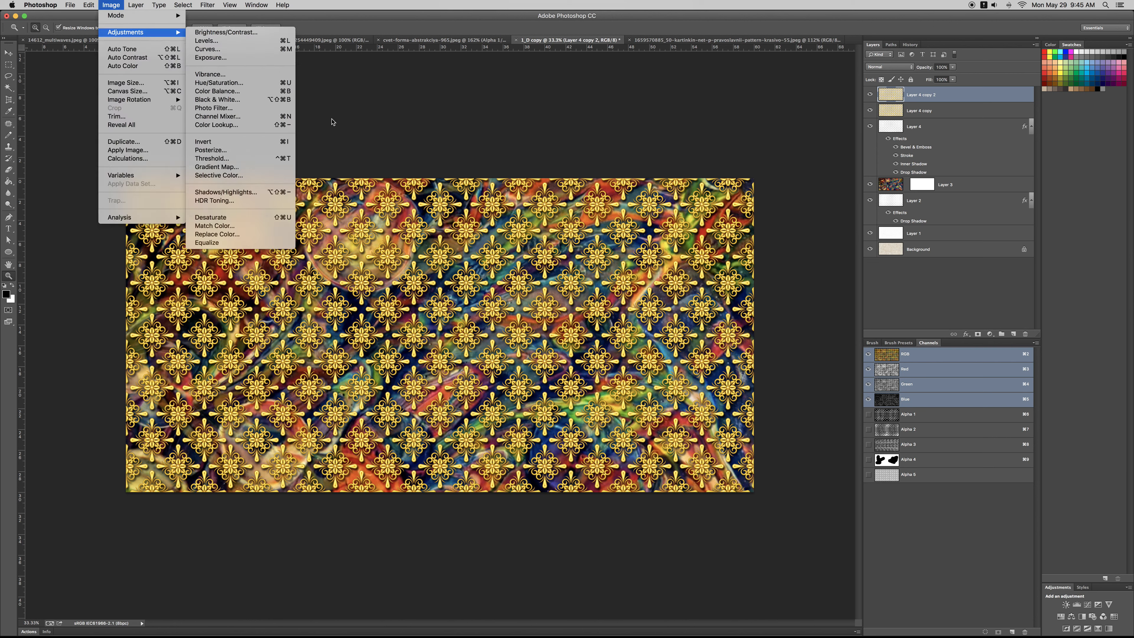
left_click(255, 124)
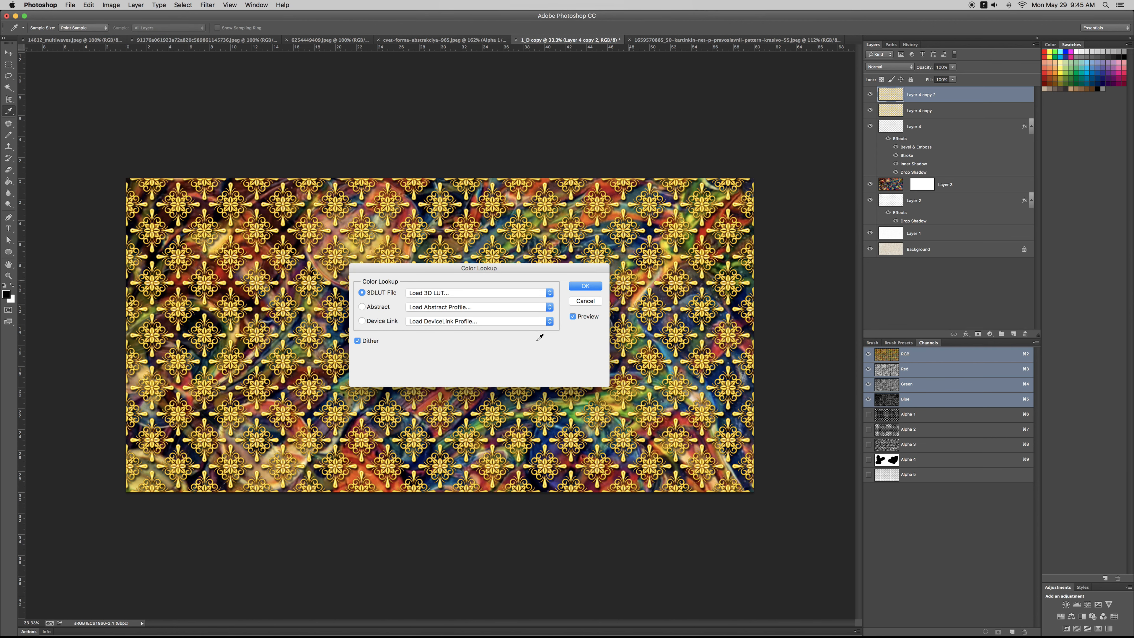
left_click(500, 307)
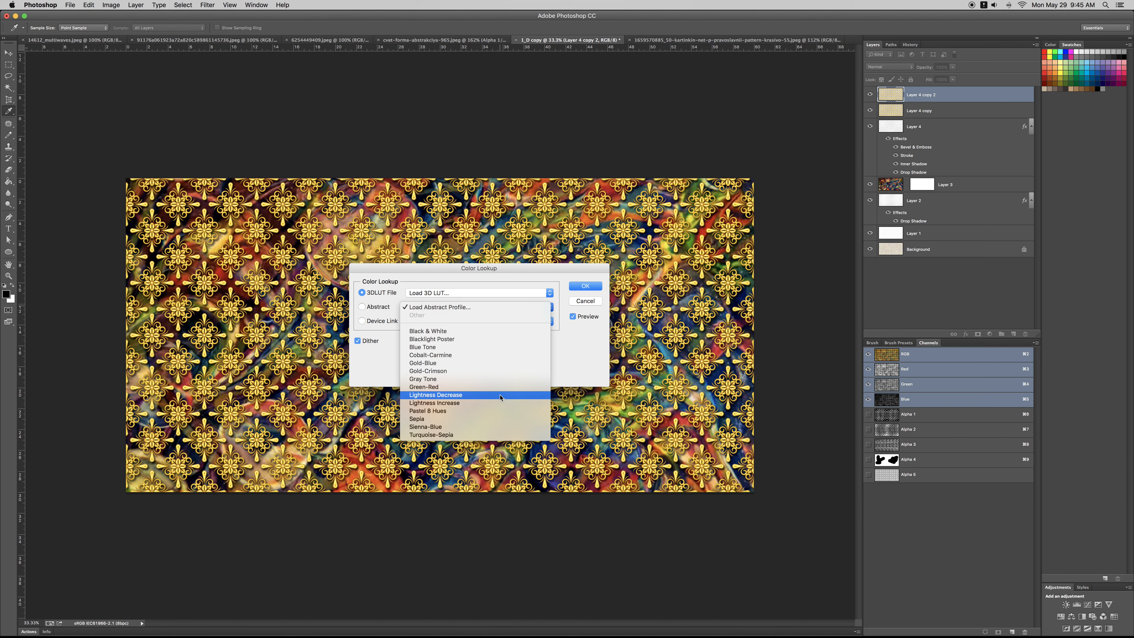
left_click(499, 380)
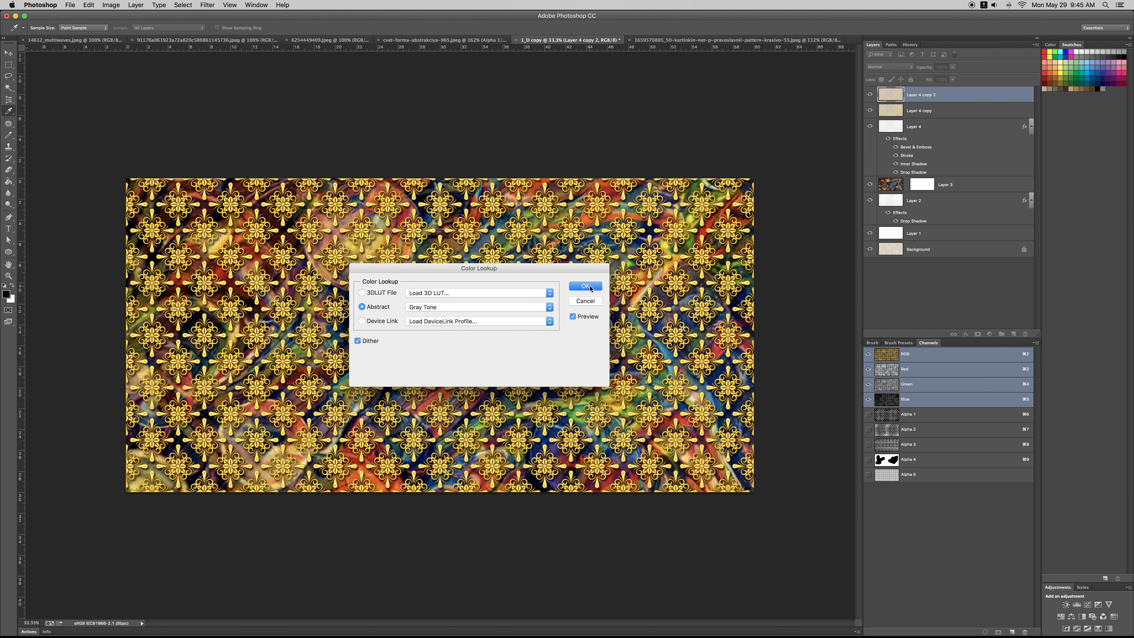
left_click(586, 286)
Step: Create a new alpha channel below Alpha 5 holding the merged ornament's shape in black on white
key("z")
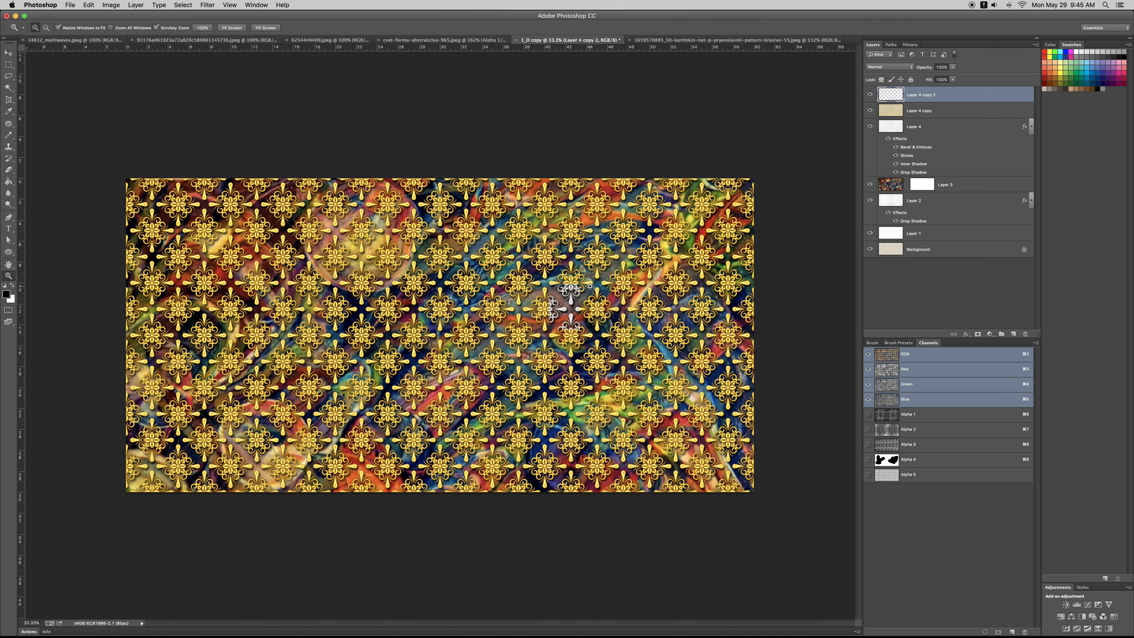
key("alt")
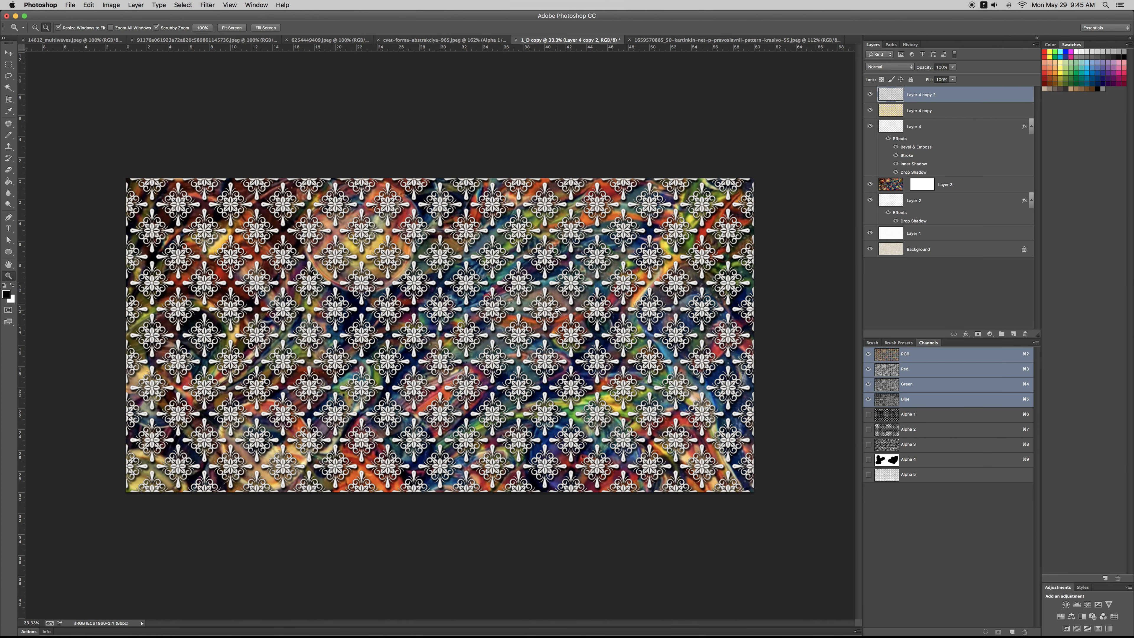
left_click(556, 310, "alt")
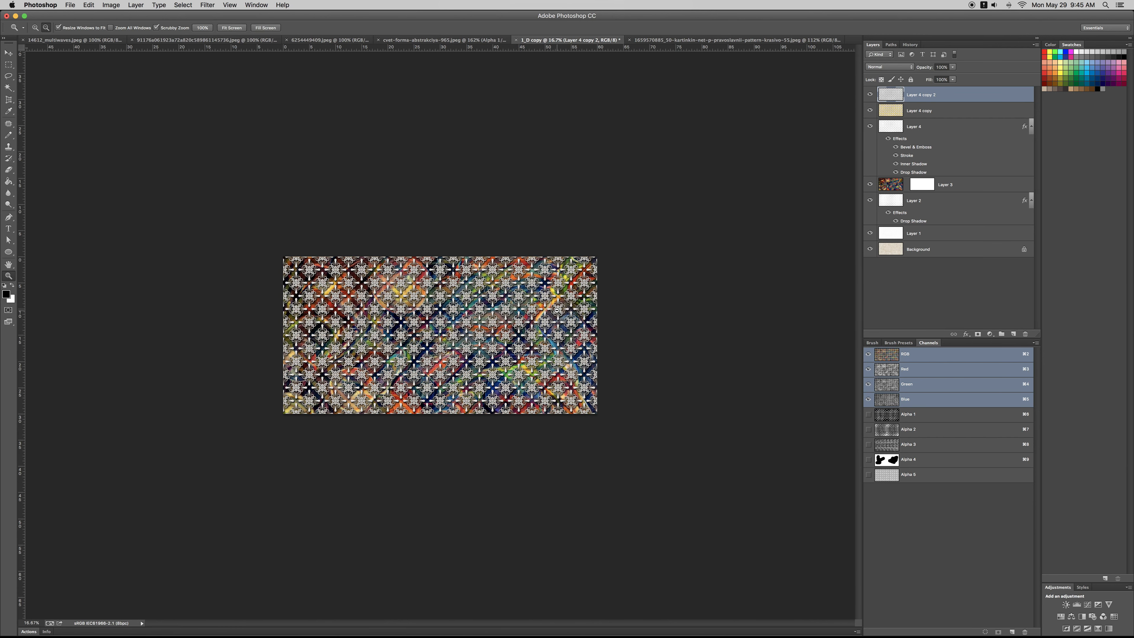
left_click(557, 310)
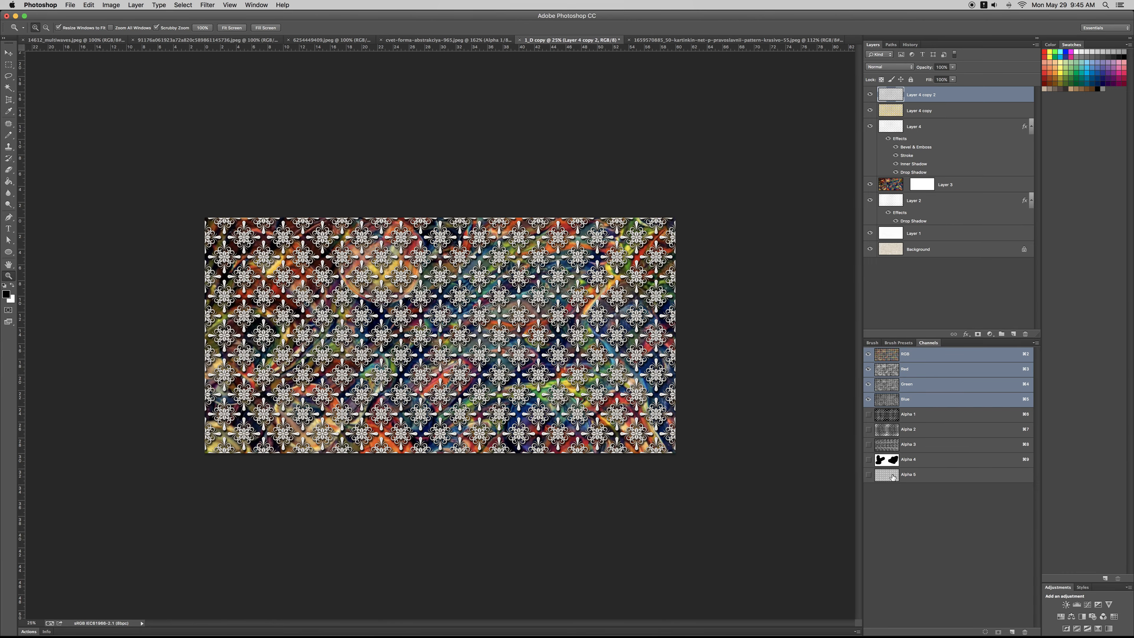
left_click(893, 476)
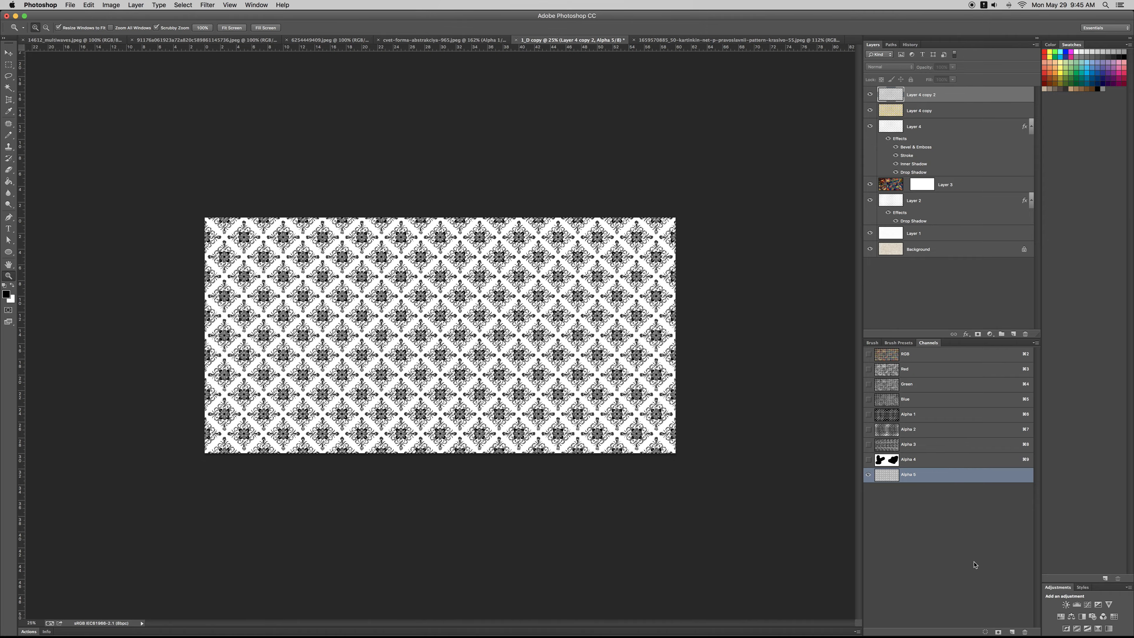
left_click(1011, 632)
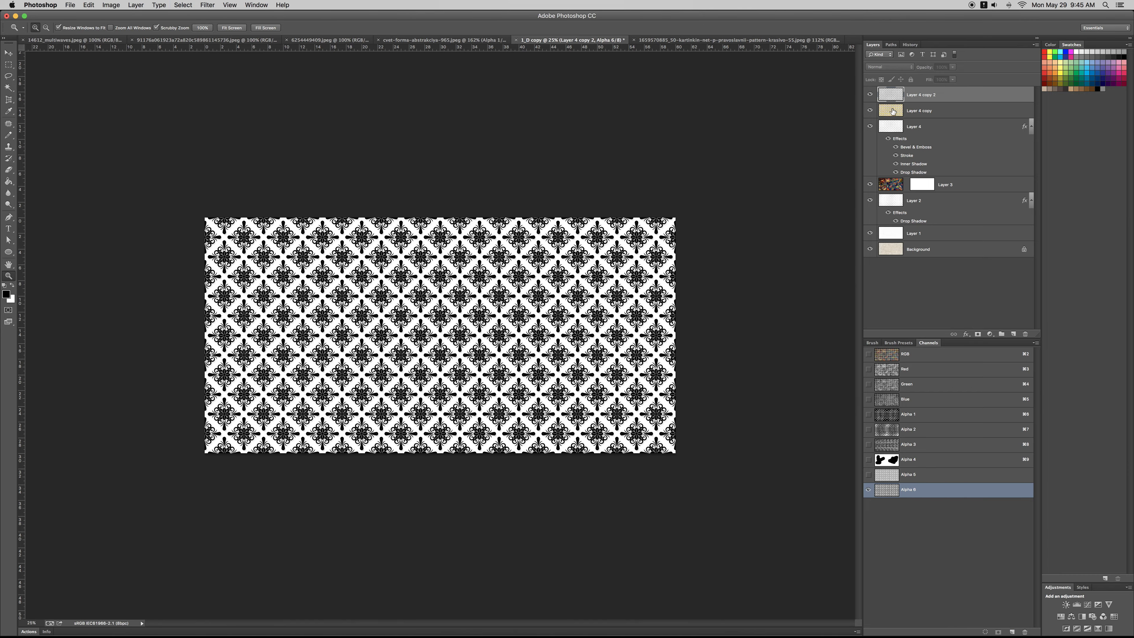
Step: Harden the soft shadows in the Alpha 6 channel with Levels, setting the input white level to 74 and the midtones to 0.01
left_click_drag(520, 331, 596, 305)
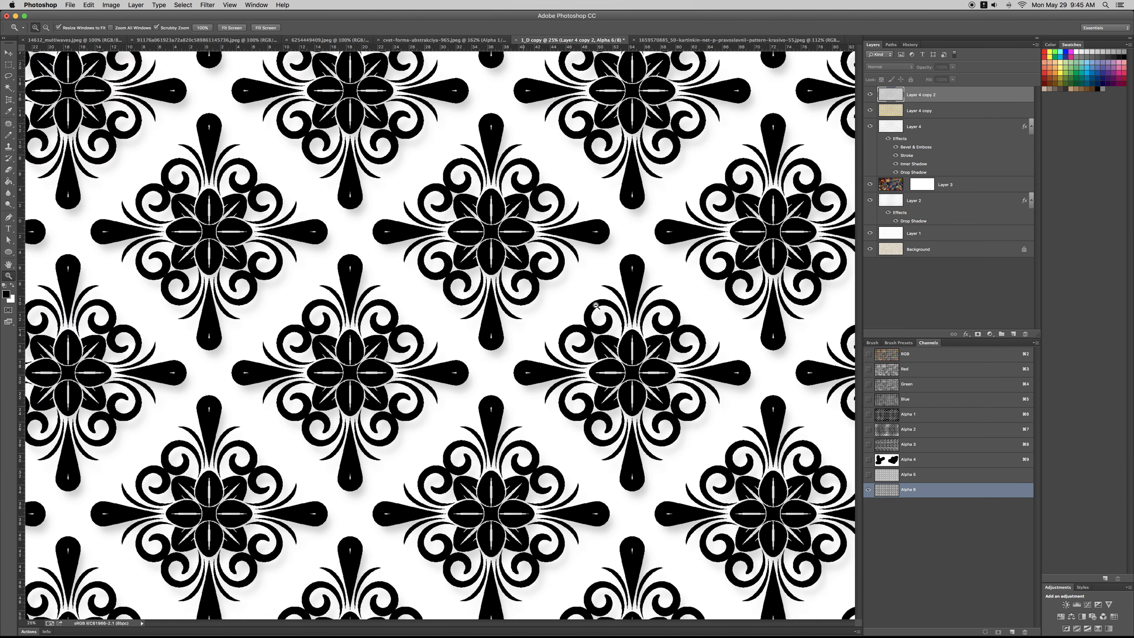
key("w")
left_click(597, 247)
key("super+d")
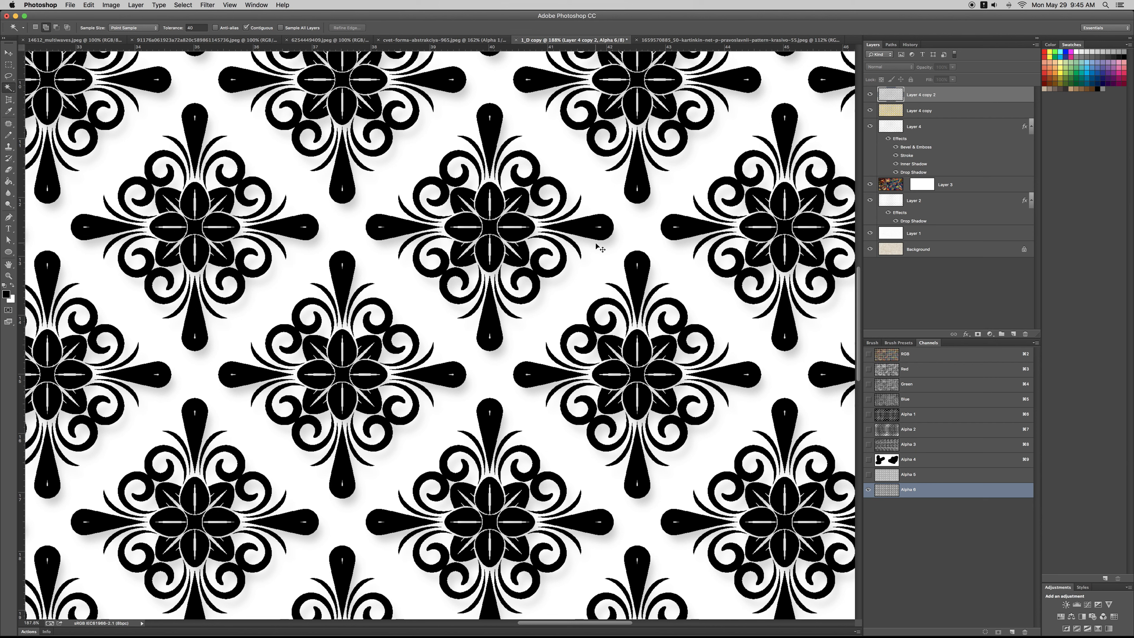
key("super+l")
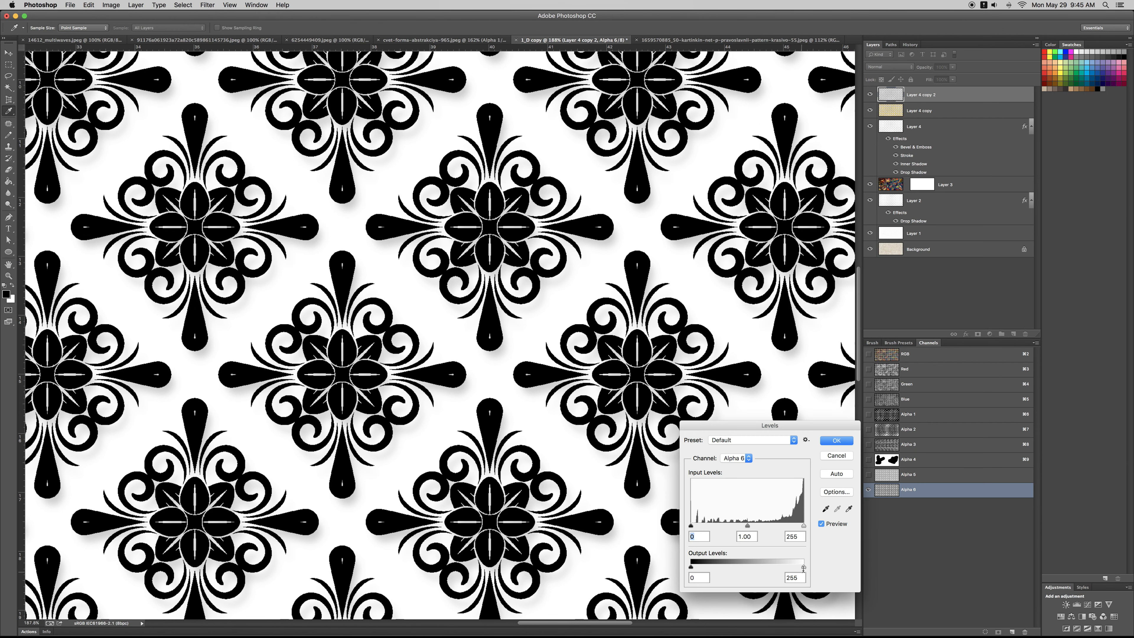
left_click_drag(803, 529, 723, 526)
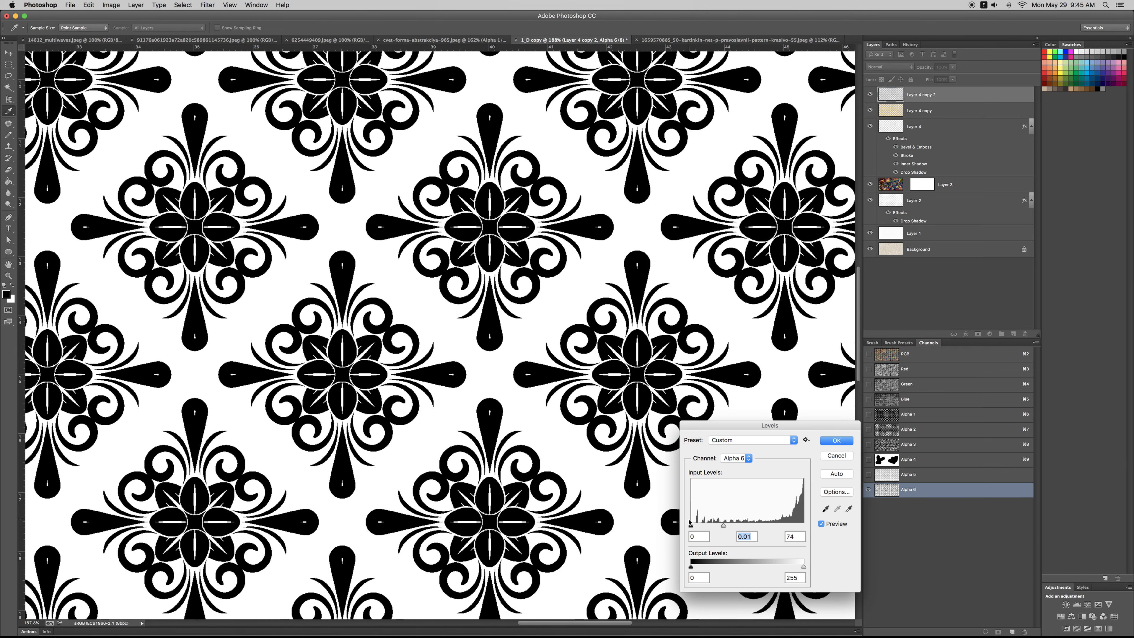
left_click(836, 440)
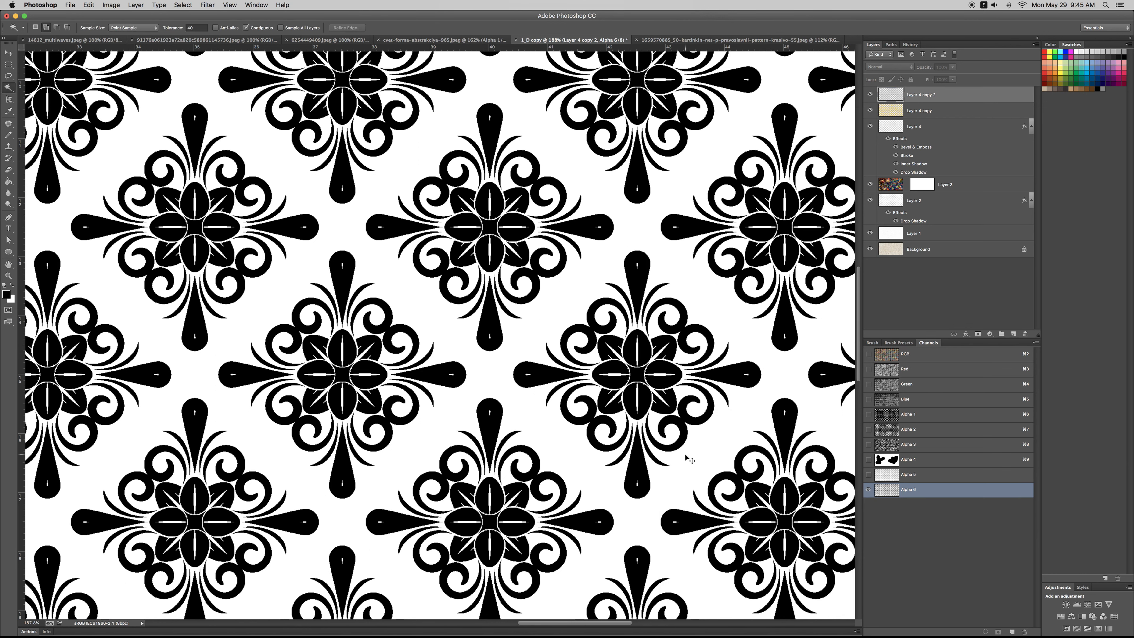
Step: Select the white area around the ornaments with the Magic Wand, save it as a new alpha channel, and deselect
left_click(602, 473)
left_click(998, 631)
left_click(908, 504)
key("super+d")
Step: Apply the Minimum filter to the Alpha 7 channel with a radius of 13 pixels, preserving squareness
left_click(207, 5)
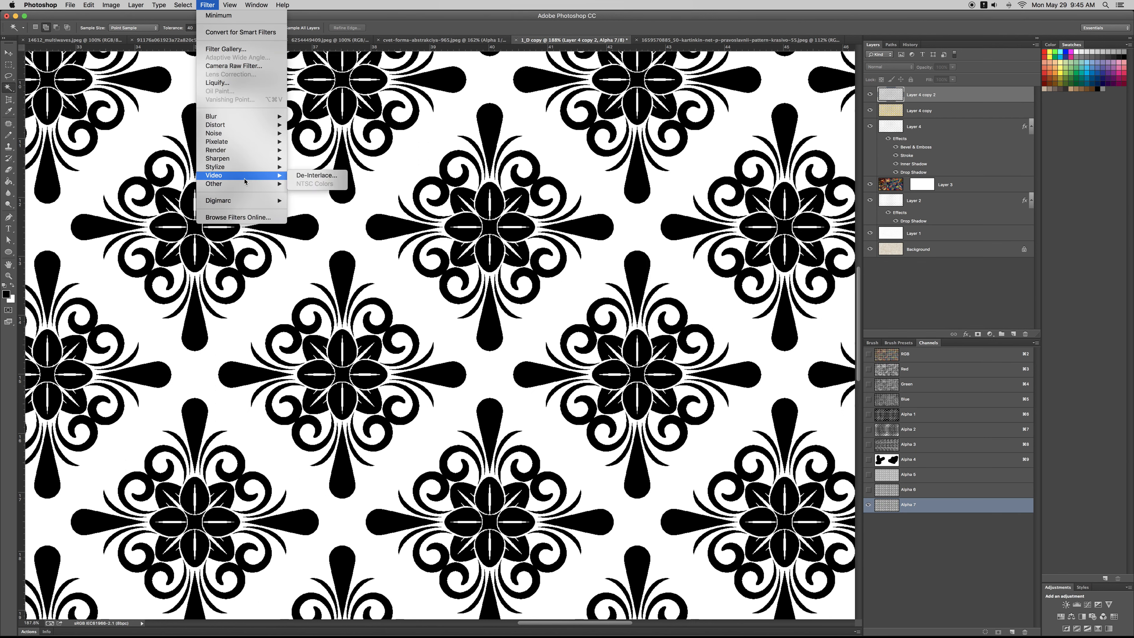
mouse_move(250, 184)
left_click(313, 208)
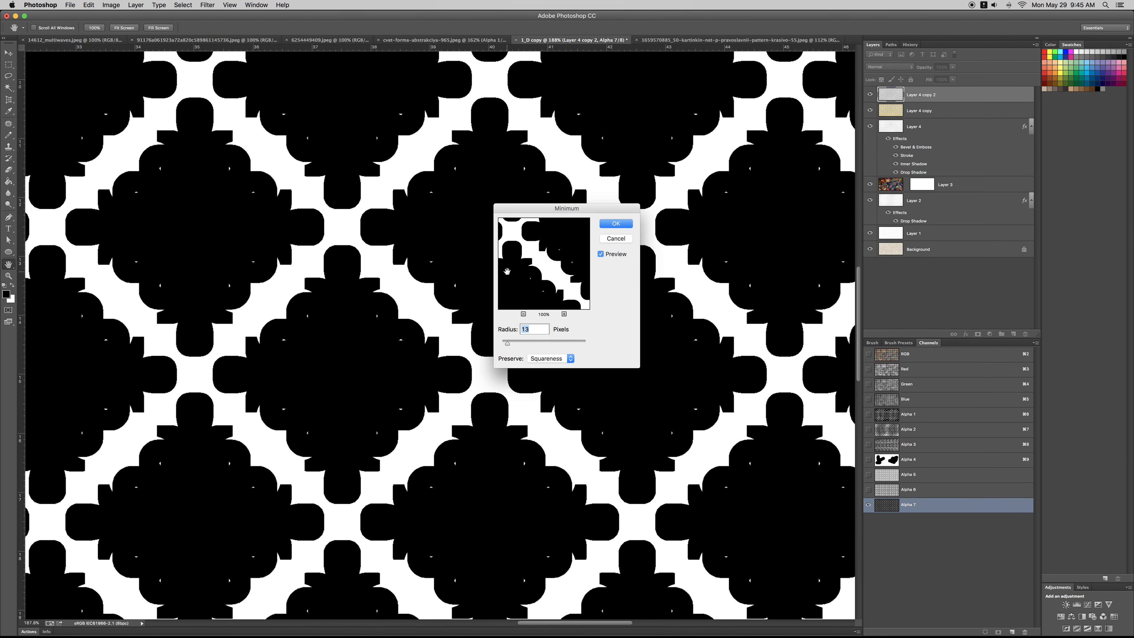
left_click(615, 224)
Step: Turn one black diamond in the top row of the Alpha 7 channel grey by raising its output black level in Levels
key("z")
left_click_drag(616, 224, 535, 232)
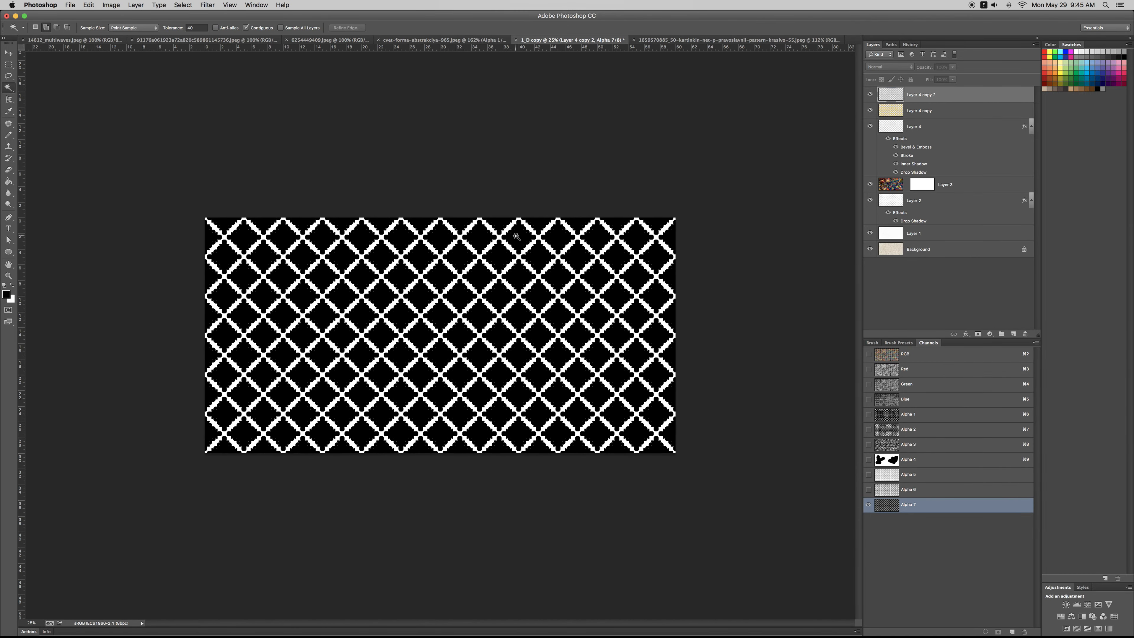
key("super+l")
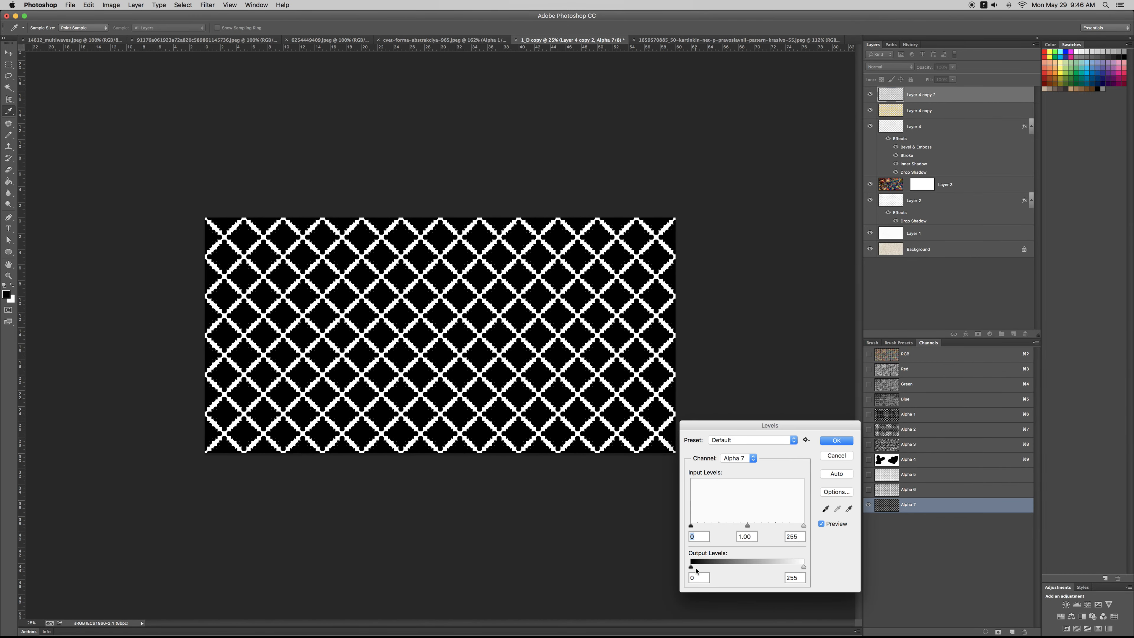
left_click_drag(691, 567, 736, 566)
left_click(833, 441)
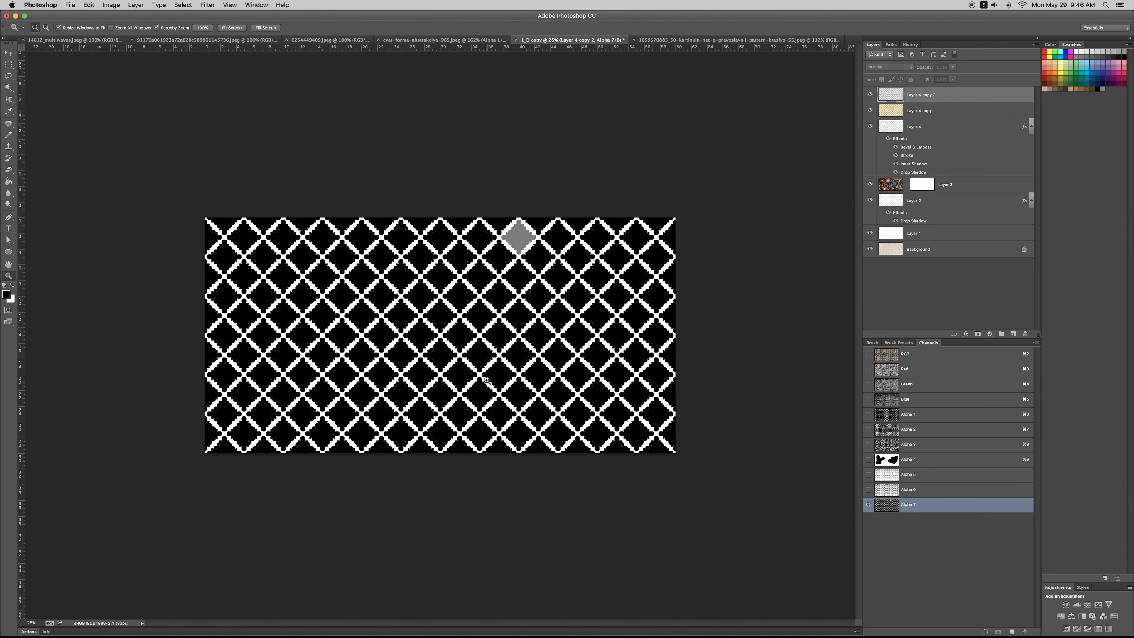
Step: Fill the remaining black diamonds in the top full row of the Alpha 7 channel with the same grey, using the Paint Bucket
scroll(526, 241, "up", 2)
key("g")
left_click(593, 218)
left_click(639, 224)
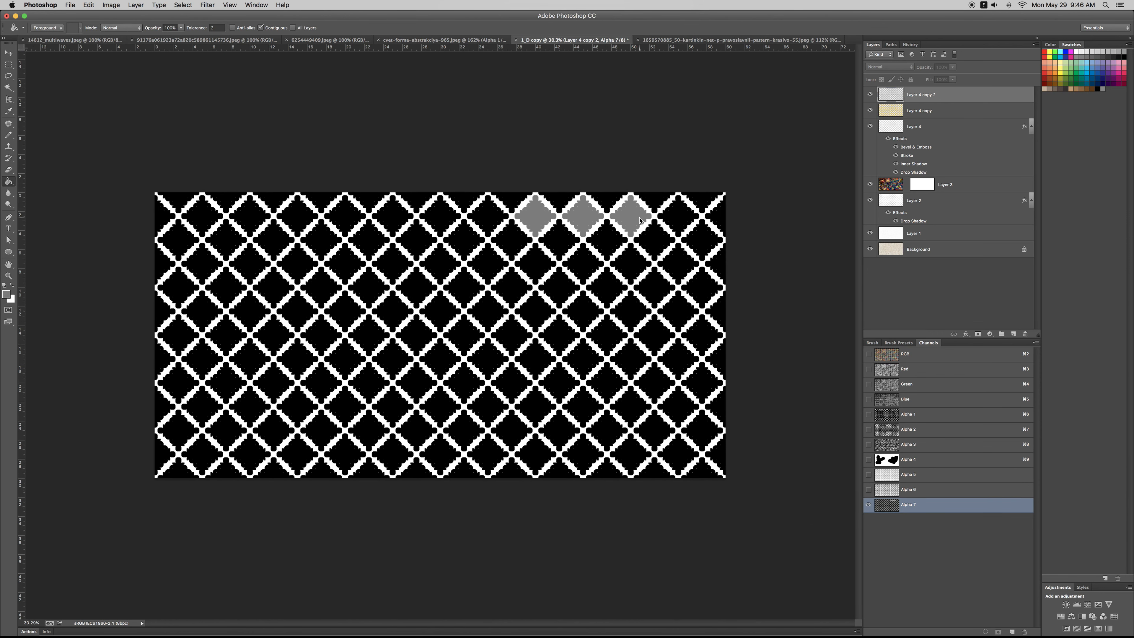
left_click(681, 220)
left_click(713, 223)
left_click(491, 220)
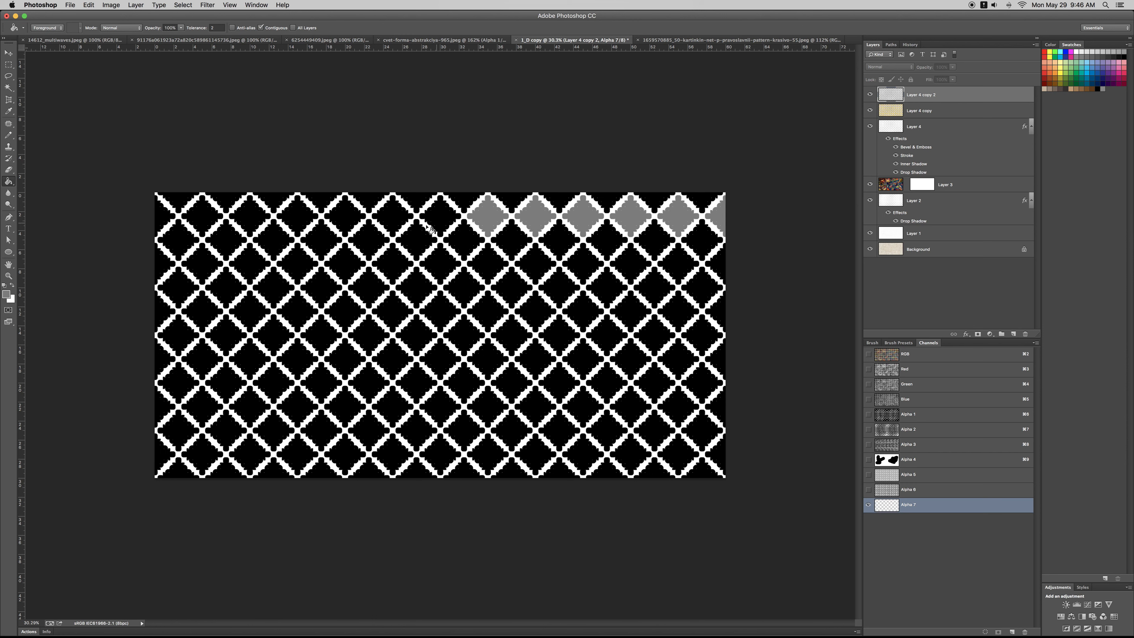
left_click(430, 228)
left_click(392, 221)
left_click(364, 225)
key("super+z")
left_click(347, 224)
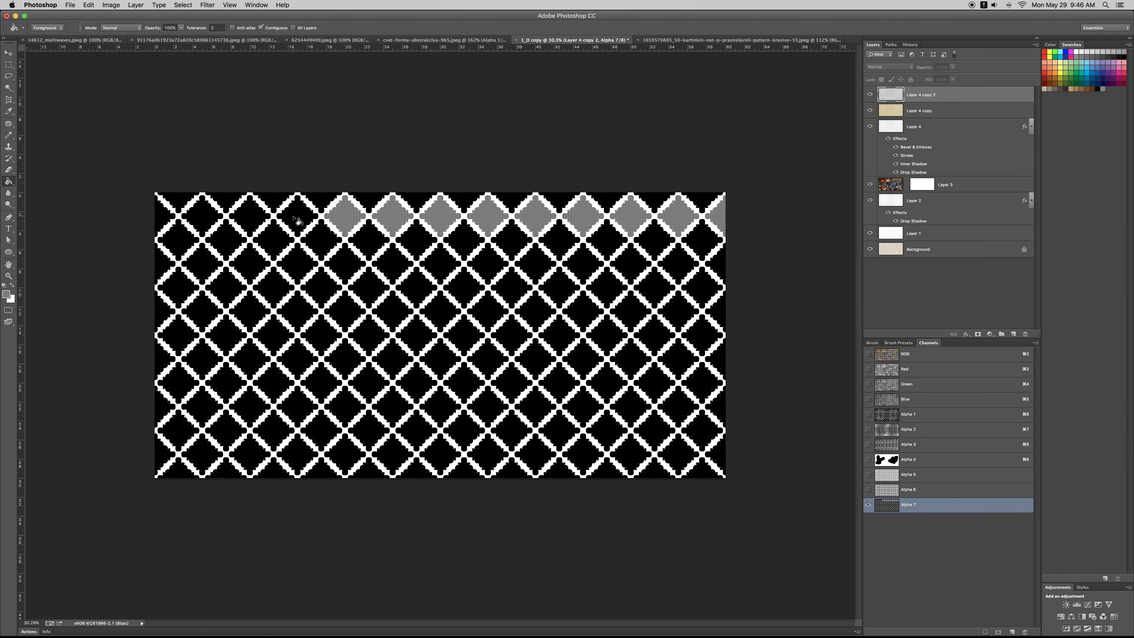
left_click(298, 220)
left_click(250, 218)
left_click(202, 220)
left_click(166, 214)
Step: Fill all diamonds of the third row with grey, including the half diamonds at both edges, leaving the second row black
left_click(164, 264)
left_click(208, 264)
left_click(245, 265)
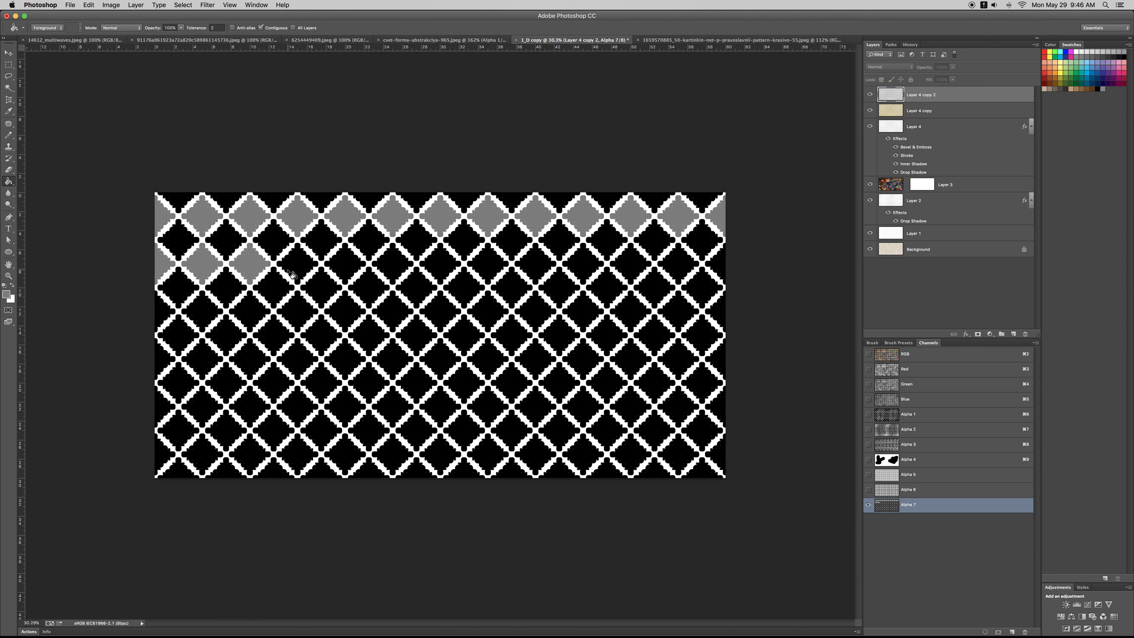
left_click(294, 267)
left_click(345, 266)
left_click(393, 266)
left_click(440, 266)
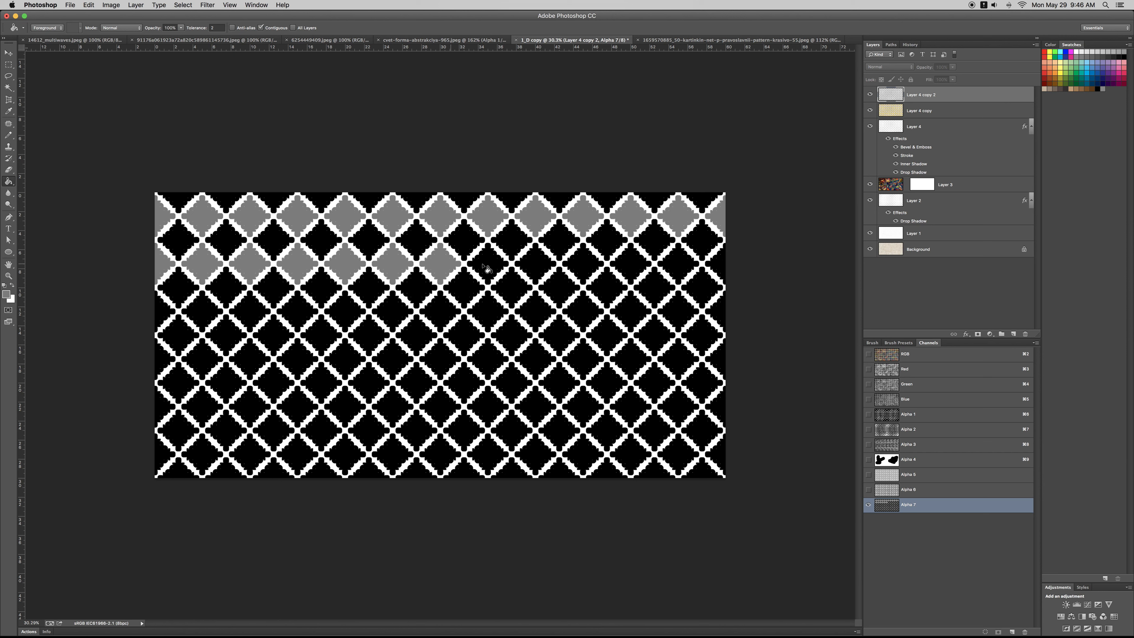
left_click(487, 267)
left_click(533, 267)
left_click(581, 267)
left_click(630, 267)
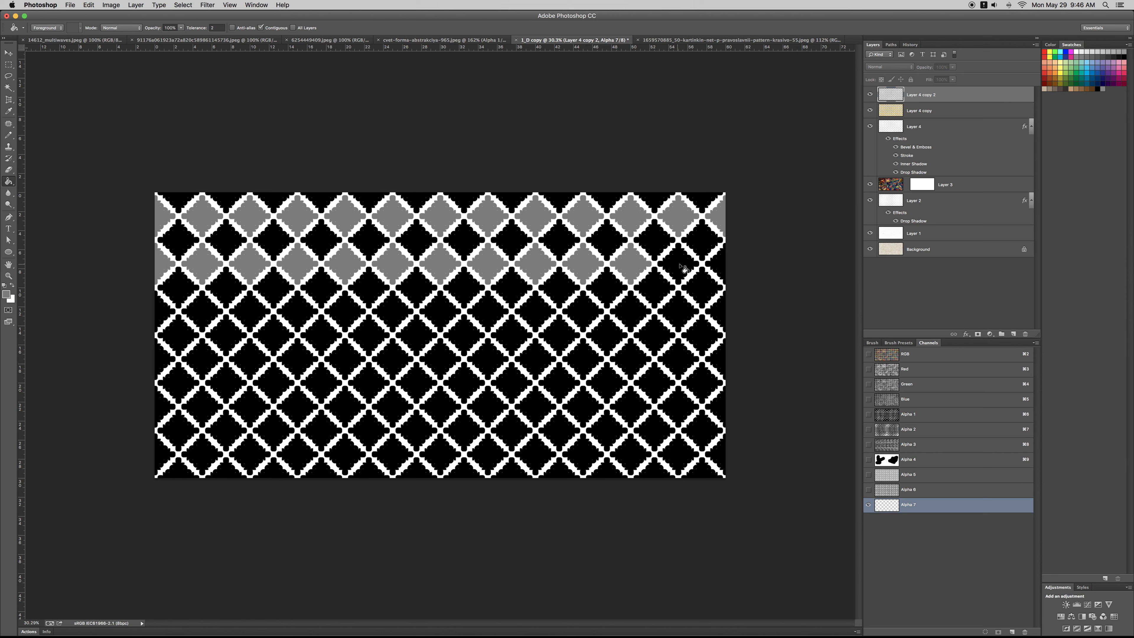
left_click(678, 267)
left_click(714, 267)
Step: Fill every diamond of the fifth row with grey, edge halves included, keeping the fourth row black
left_click(718, 314)
left_click(678, 315)
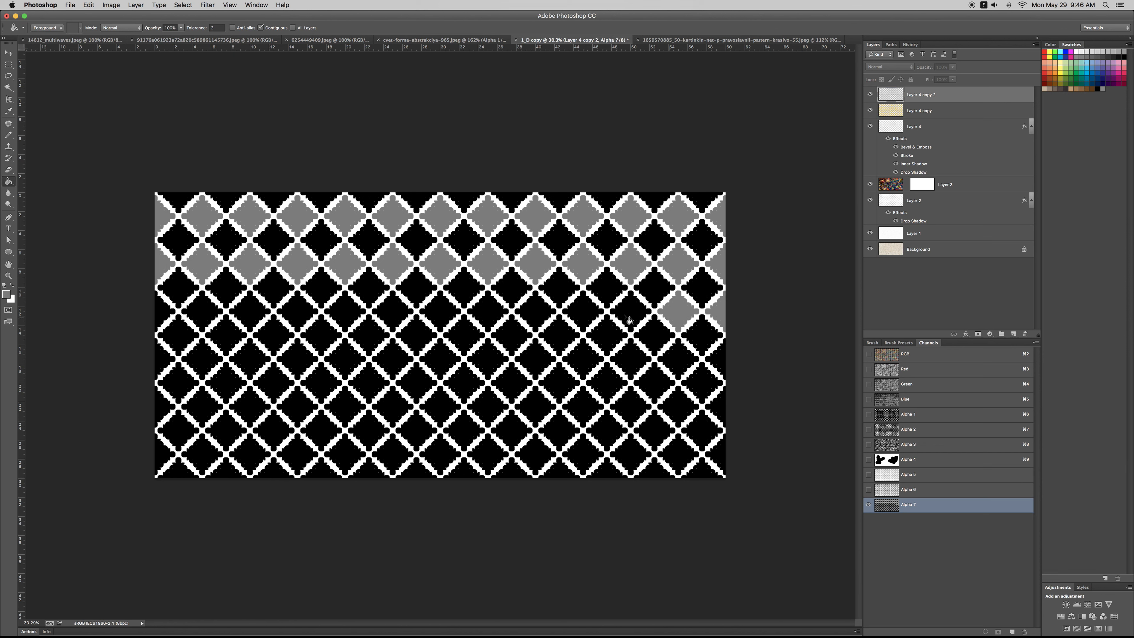
left_click(630, 317)
left_click(584, 318)
left_click(534, 319)
left_click(486, 318)
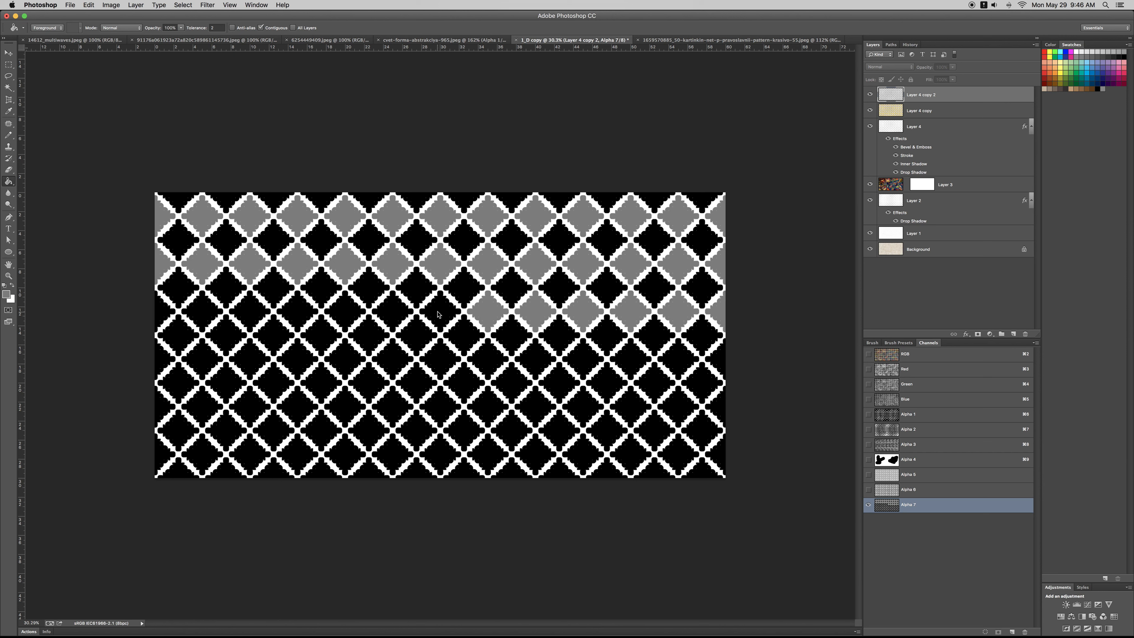
left_click(438, 315)
left_click(395, 323)
left_click(344, 318)
left_click(301, 318)
left_click(256, 313)
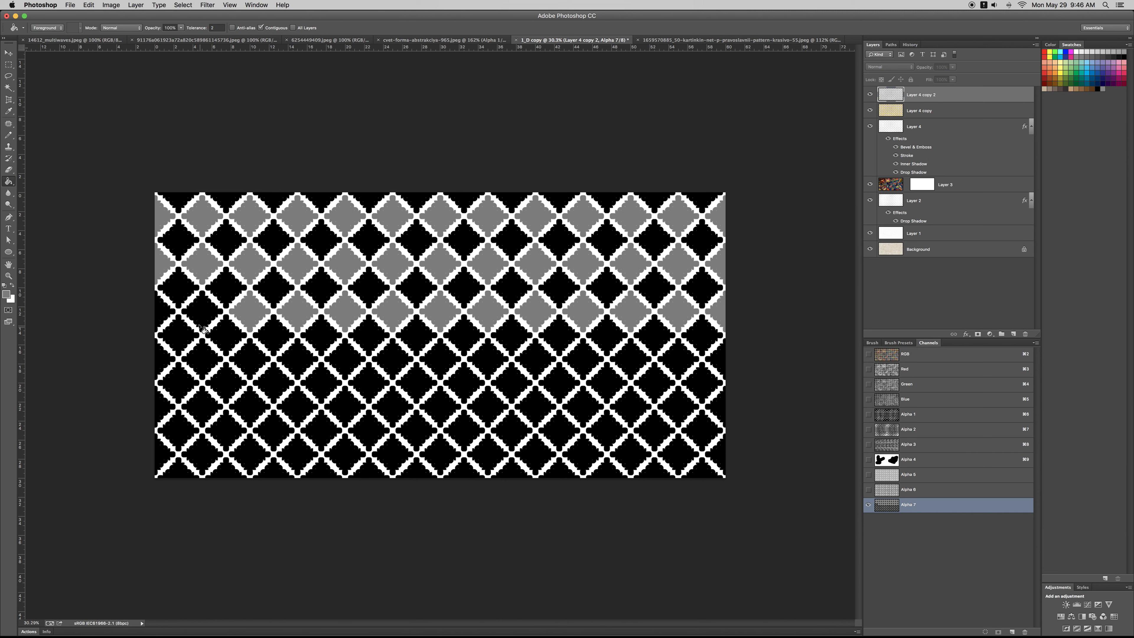
left_click(200, 322)
left_click(163, 316)
Step: Fill the diamonds and edge halves of the seventh row with grey, keeping the sixth row black
left_click(163, 364)
left_click(209, 364)
left_click(261, 363)
left_click(303, 362)
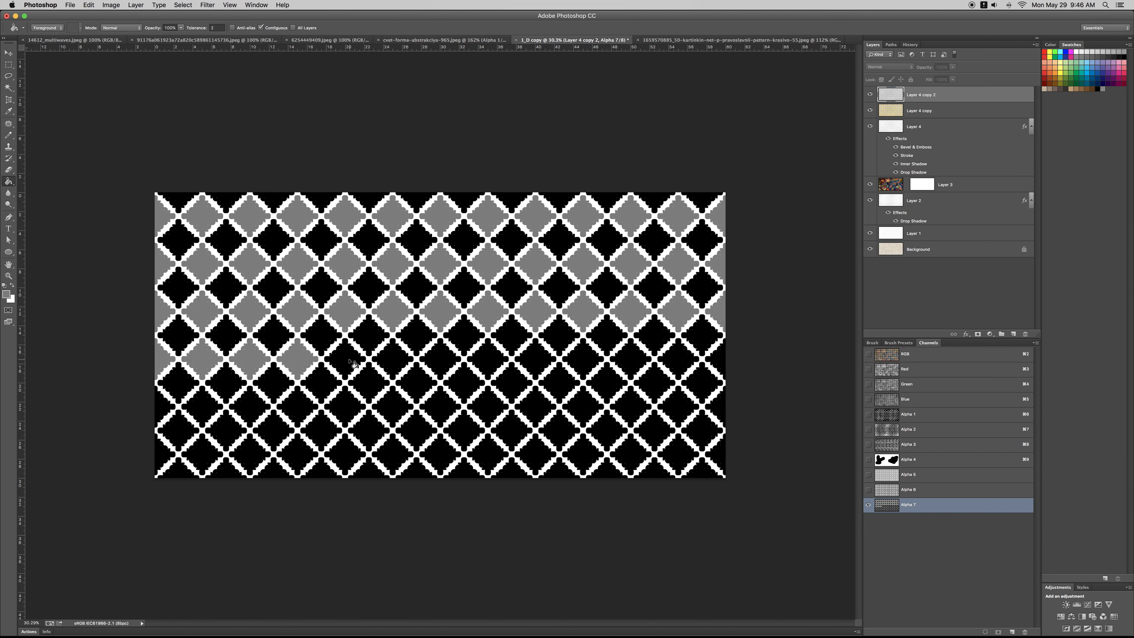
left_click(353, 364)
left_click(397, 365)
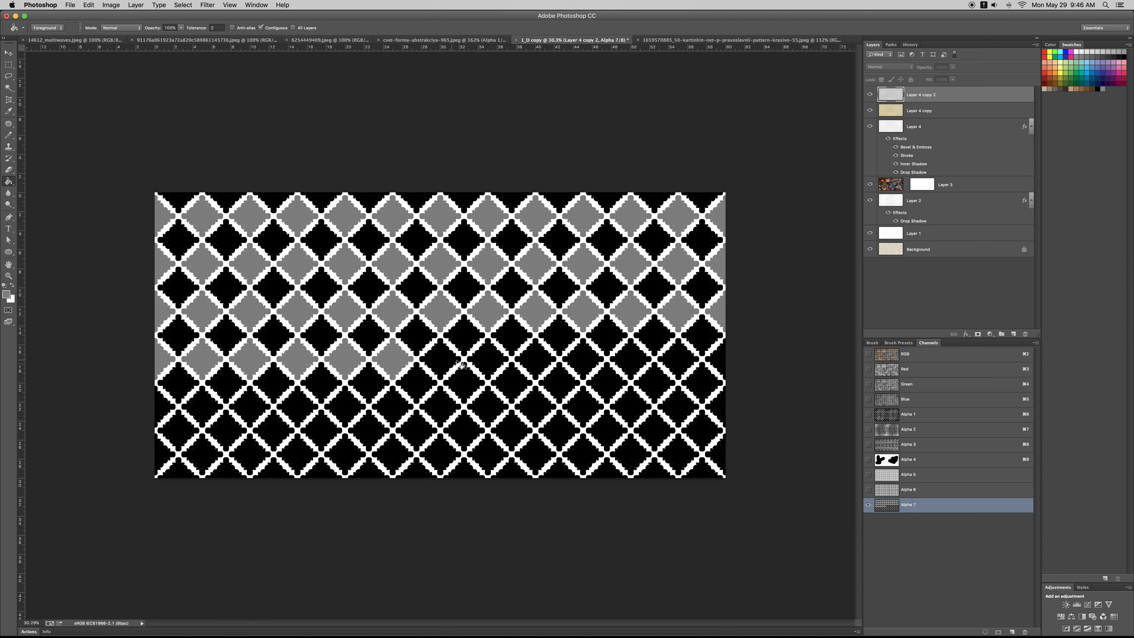
left_click(492, 365)
left_click(430, 364)
left_click(541, 359)
left_click(596, 362)
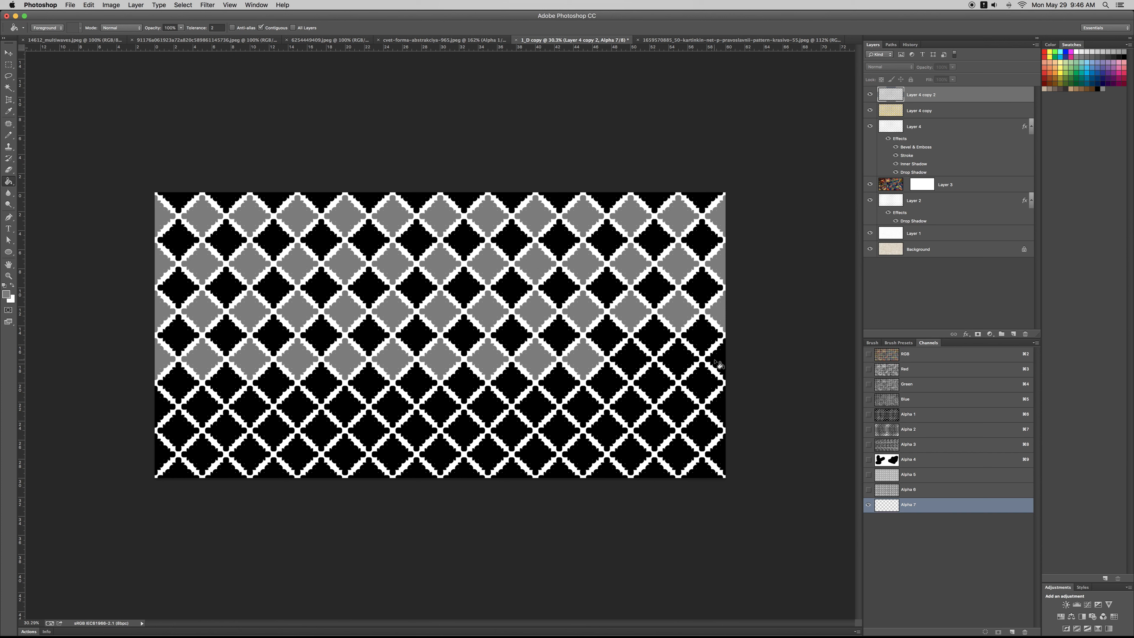
left_click(632, 359)
left_click(678, 359)
left_click(714, 360)
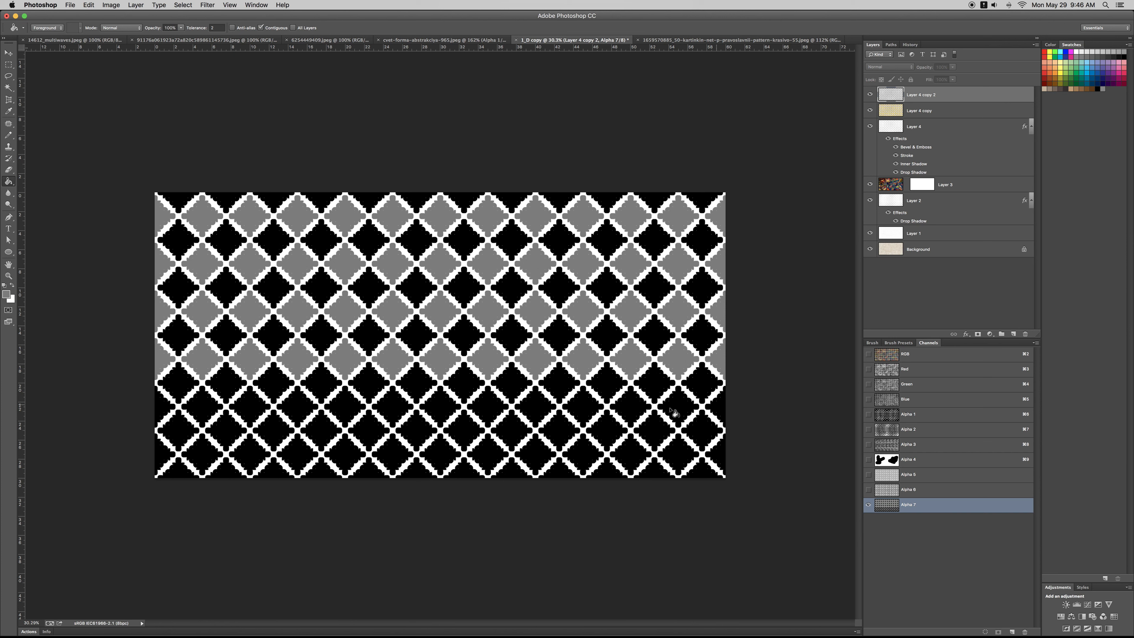
Step: Fill the diamonds and edge halves of the ninth row with grey, keeping the eighth row black
left_click(680, 408)
left_click(714, 407)
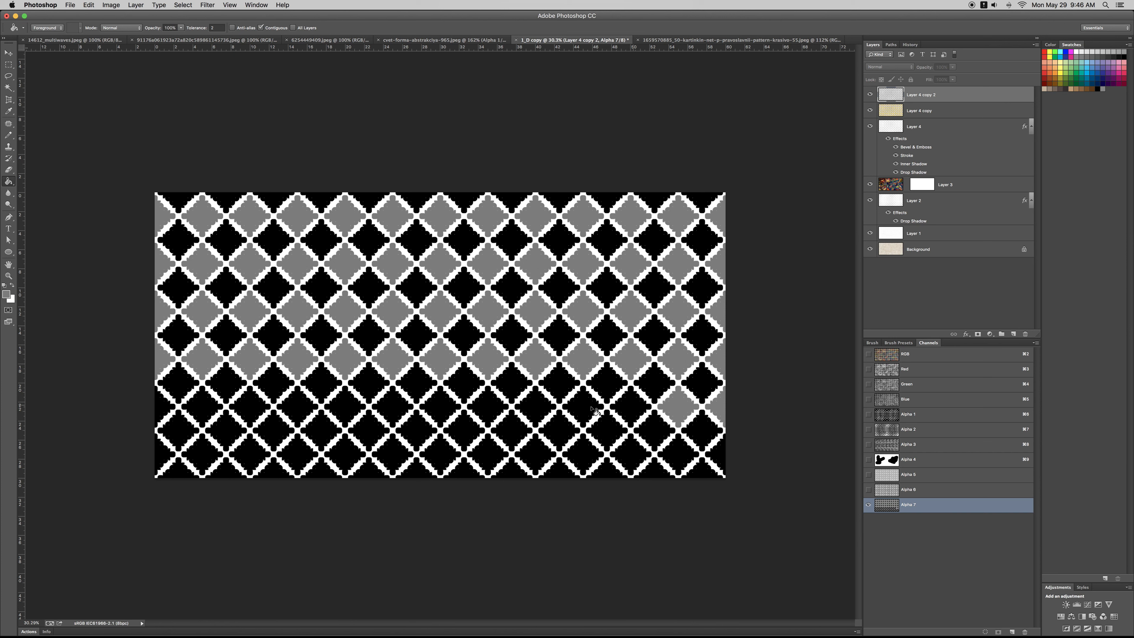
left_click(630, 408)
left_click(580, 408)
left_click(536, 407)
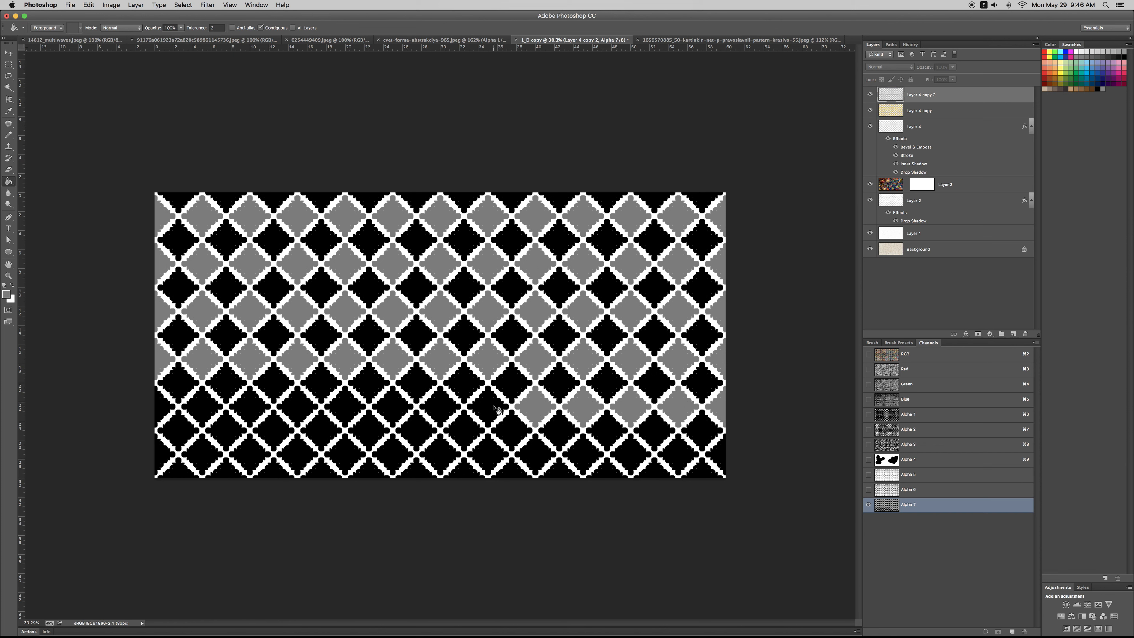
left_click(493, 407)
left_click(441, 408)
left_click(393, 408)
left_click(345, 408)
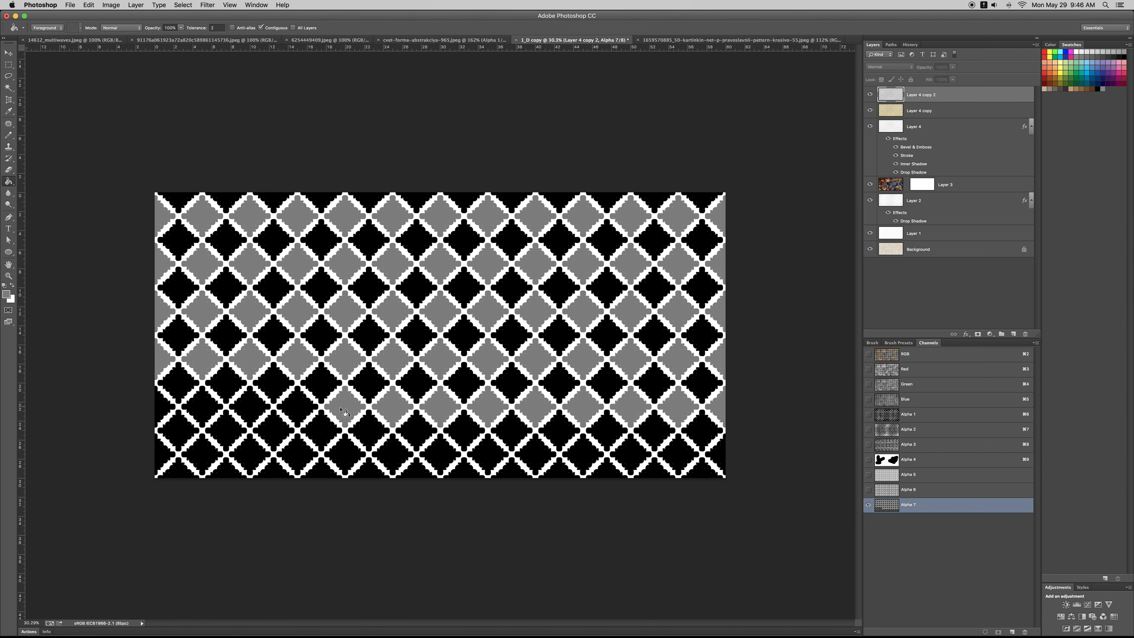
left_click(298, 410)
left_click(251, 408)
left_click(206, 411)
left_click(164, 411)
Step: Fill the diamonds of the lowest full row with grey to complete the alternating grey and black rows
left_click(163, 455)
left_click(196, 455)
left_click(261, 459)
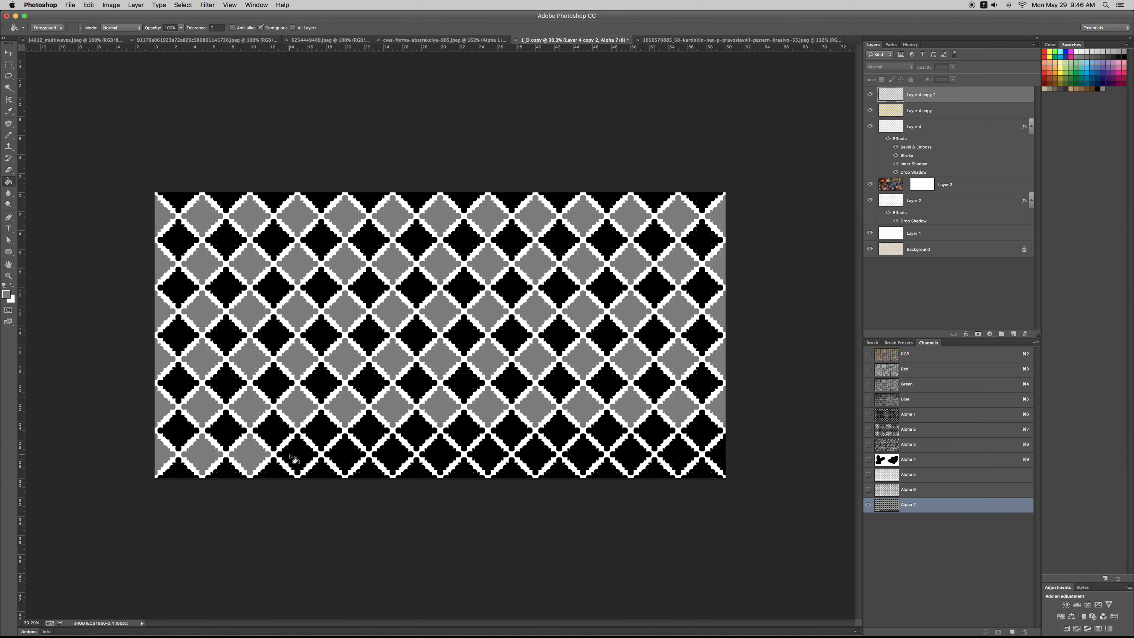
left_click(296, 460)
left_click(352, 462)
left_click(400, 461)
left_click(448, 460)
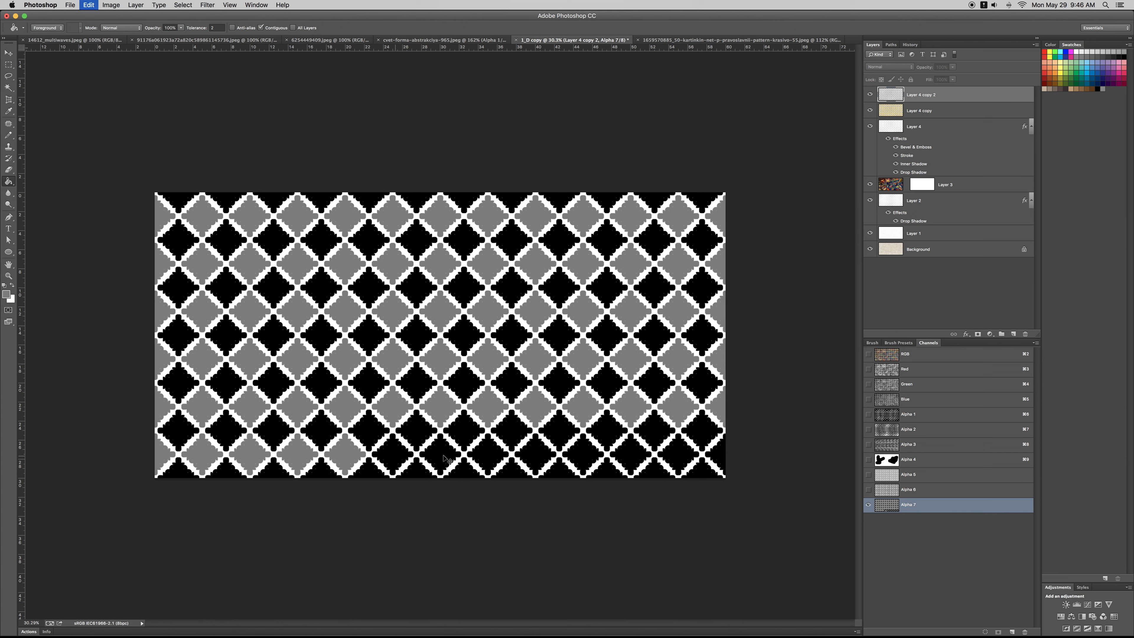
left_click(497, 457)
left_click(525, 459)
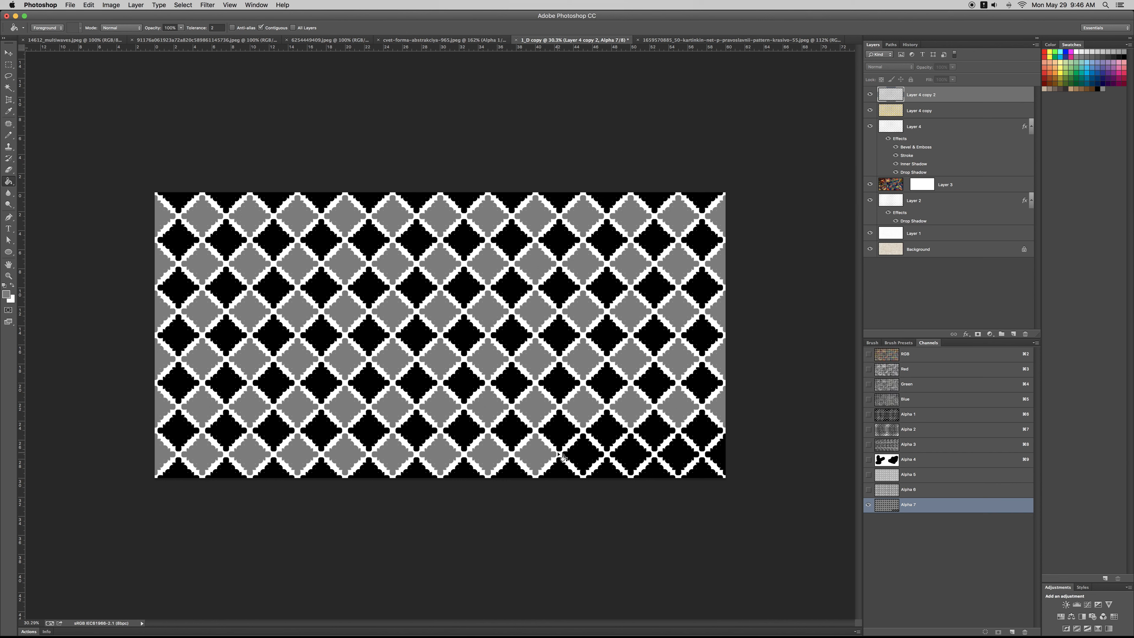
left_click(560, 459)
key("super+z")
left_click(588, 460)
left_click(634, 460)
left_click(656, 463)
key("super+z")
left_click(683, 456)
key("super+z")
Step: Select all the grey diamonds in the Alpha 7 channel with the Magic Wand and the Similar option
key("w")
right_click(680, 453)
left_click(698, 526)
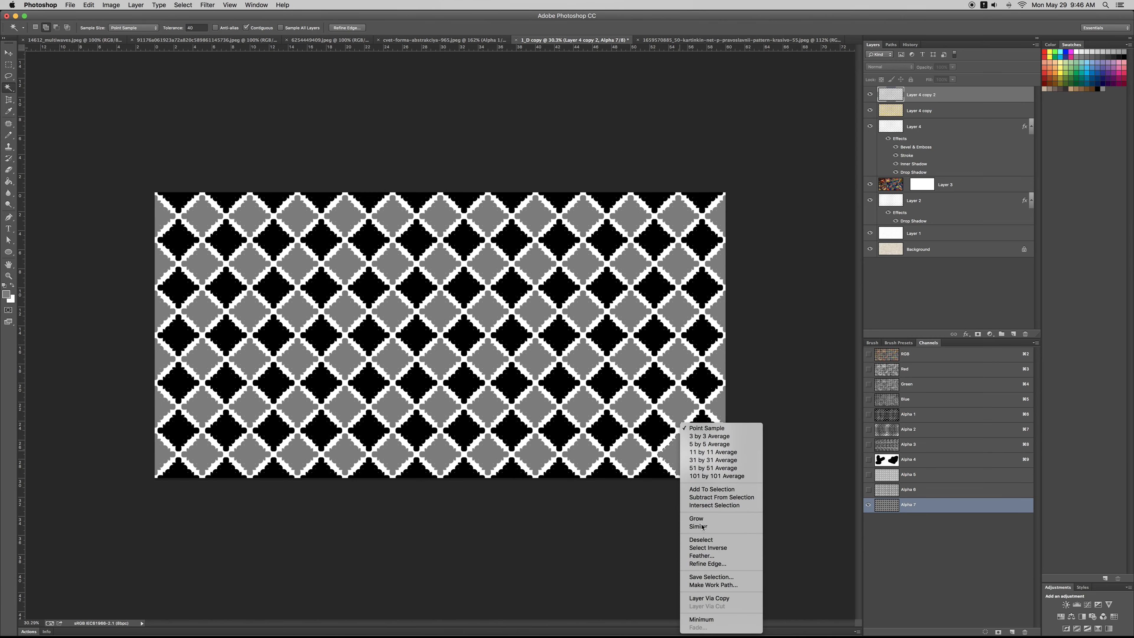
Step: Rename the Alpha 5 channel as w
double_click(901, 478)
type("W")
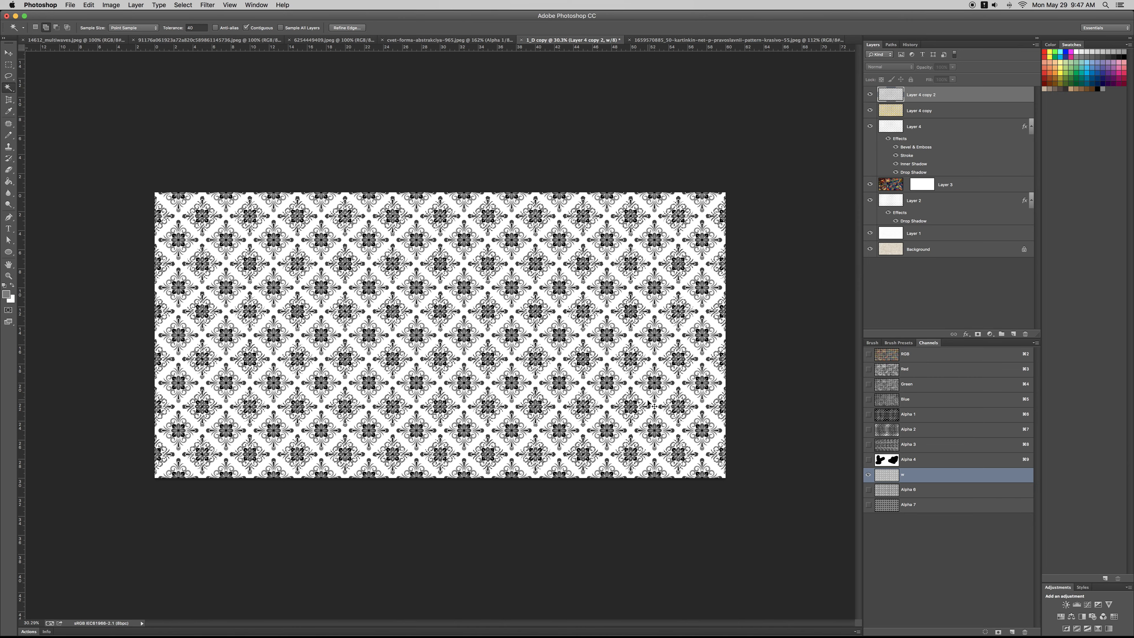
key("Return")
Step: Return to the RGB composite and copy the selected gold ornaments from Layer 4 copy to a new layer above Layer 4 copy 2
key("super+2")
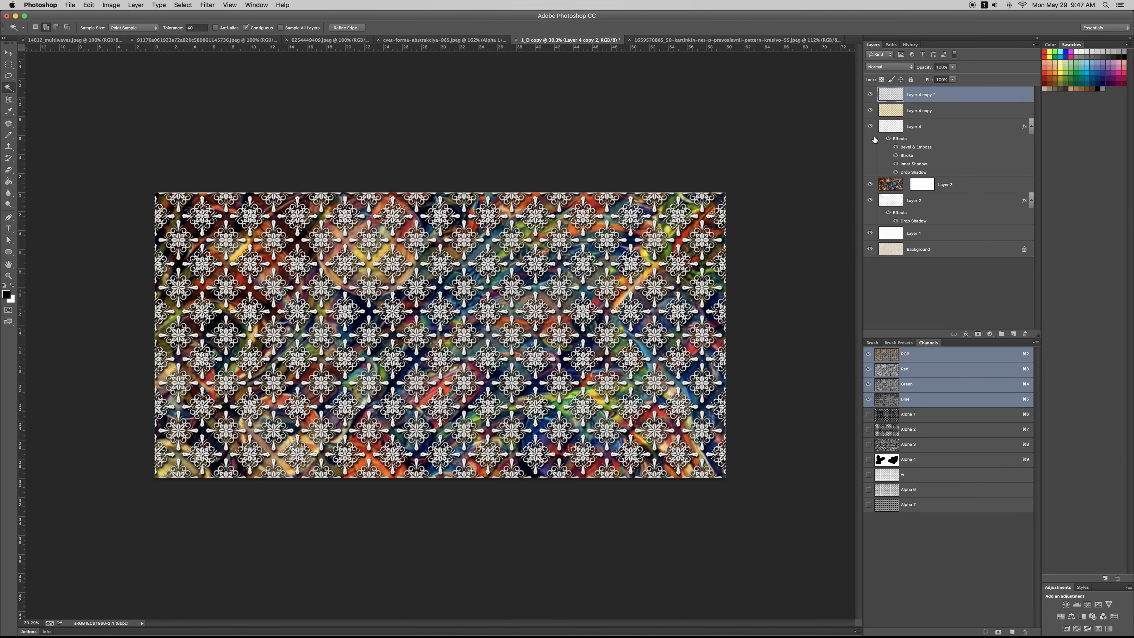
left_click(892, 117)
key("super+j")
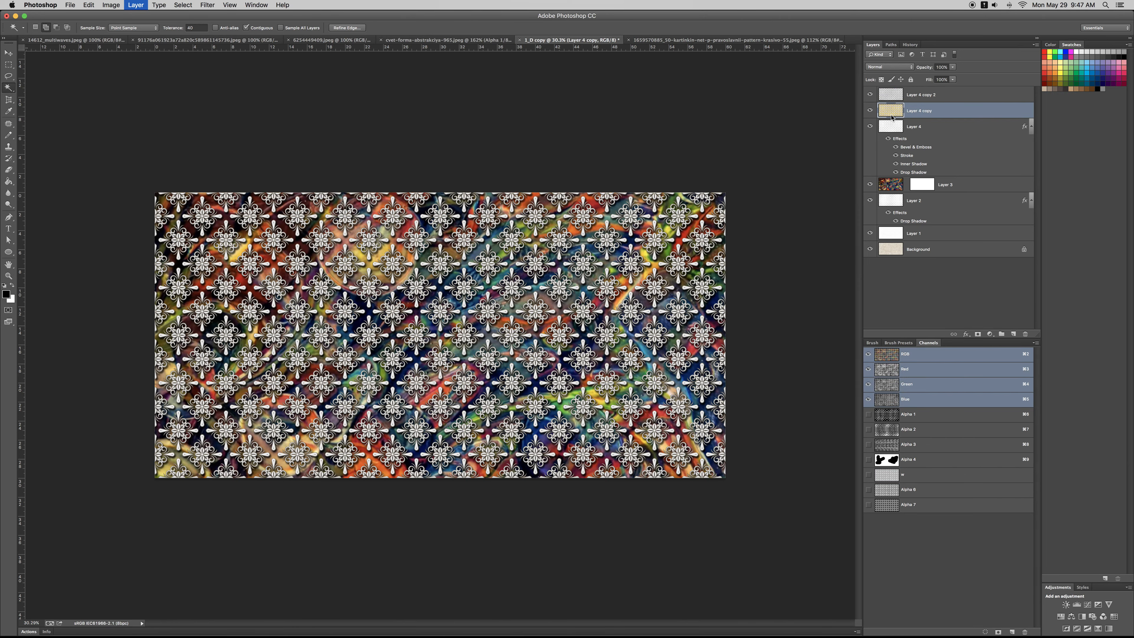
key("z")
left_click(634, 207, "alt")
left_click(634, 210, "alt")
left_click(540, 242, "alt")
left_click(510, 258)
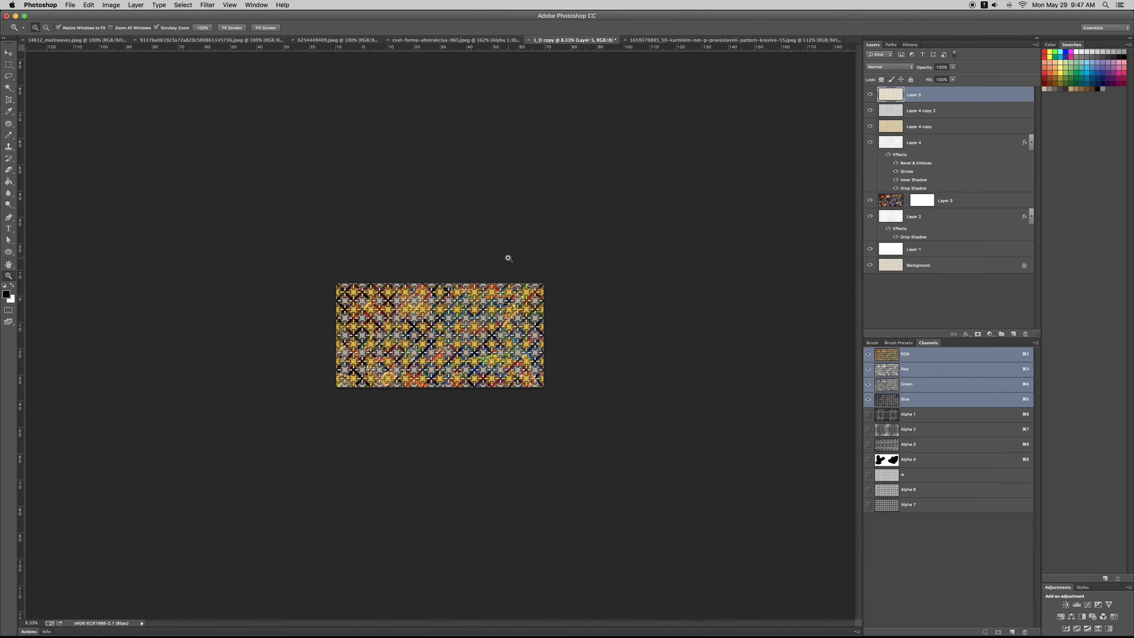
Step: Try a Hue/Saturation adjustment with saturation +79 on the abstract image in Layer 3
left_click(886, 201)
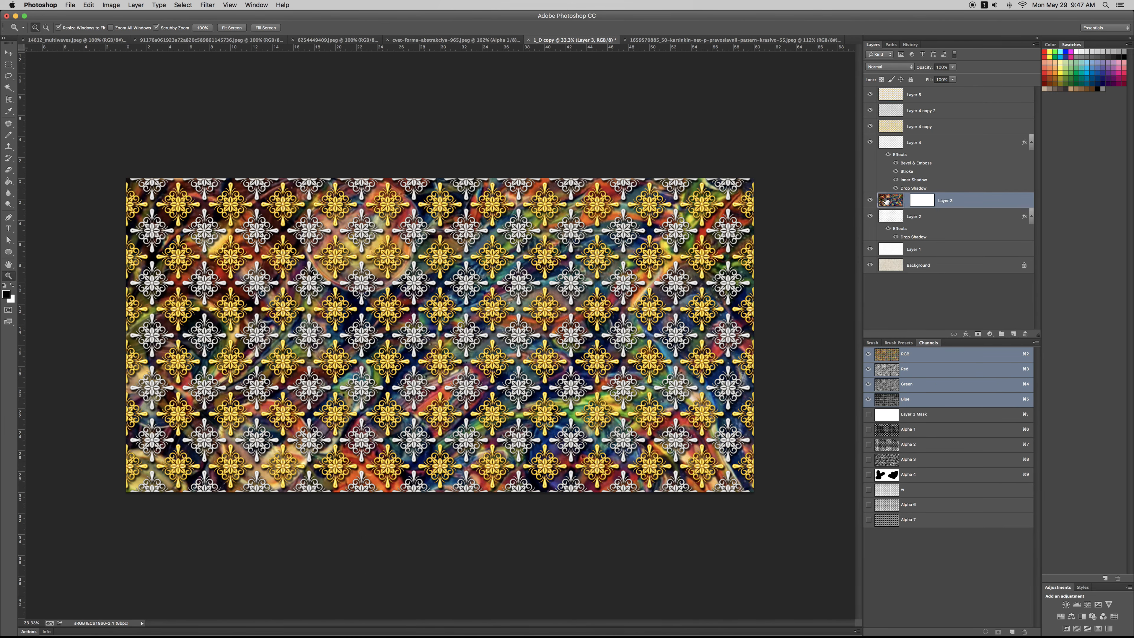
key("super+u")
left_click(797, 481)
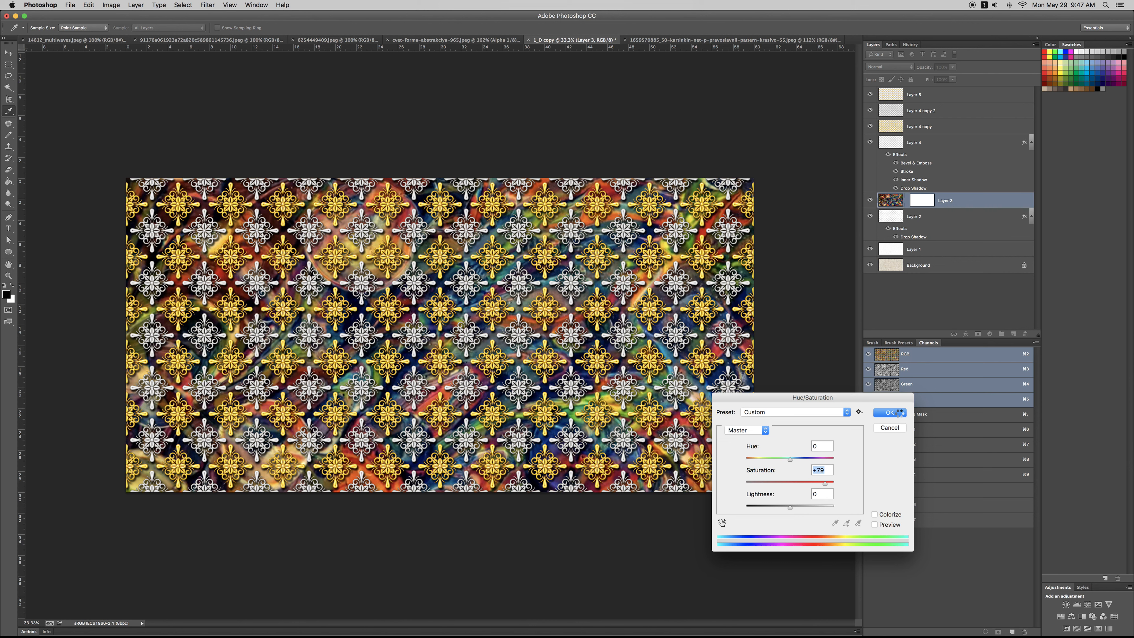
left_click(897, 412)
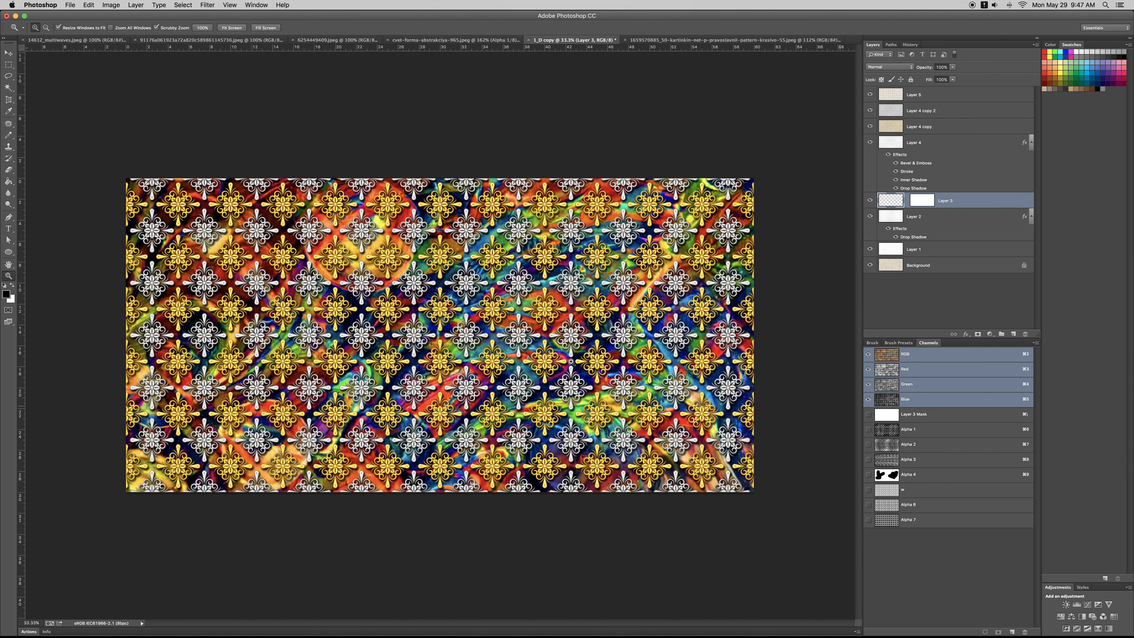
key("super+z")
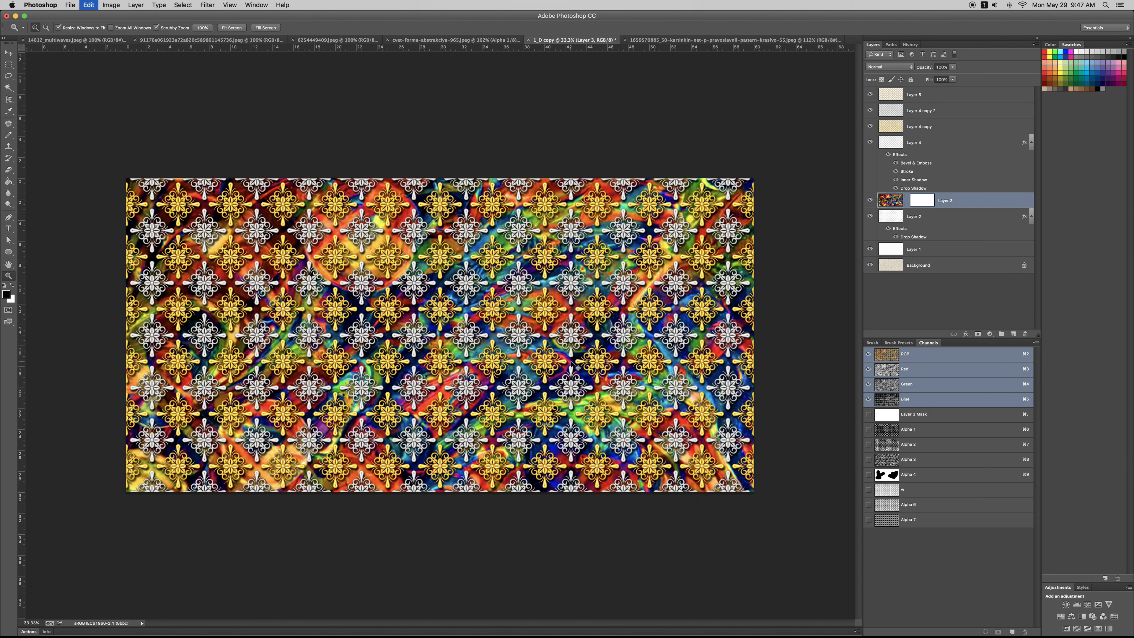
key("super+z")
Step: Compare the pattern with and without the gold ornaments of Layer 5 at several zoom levels
left_click(539, 366, "alt")
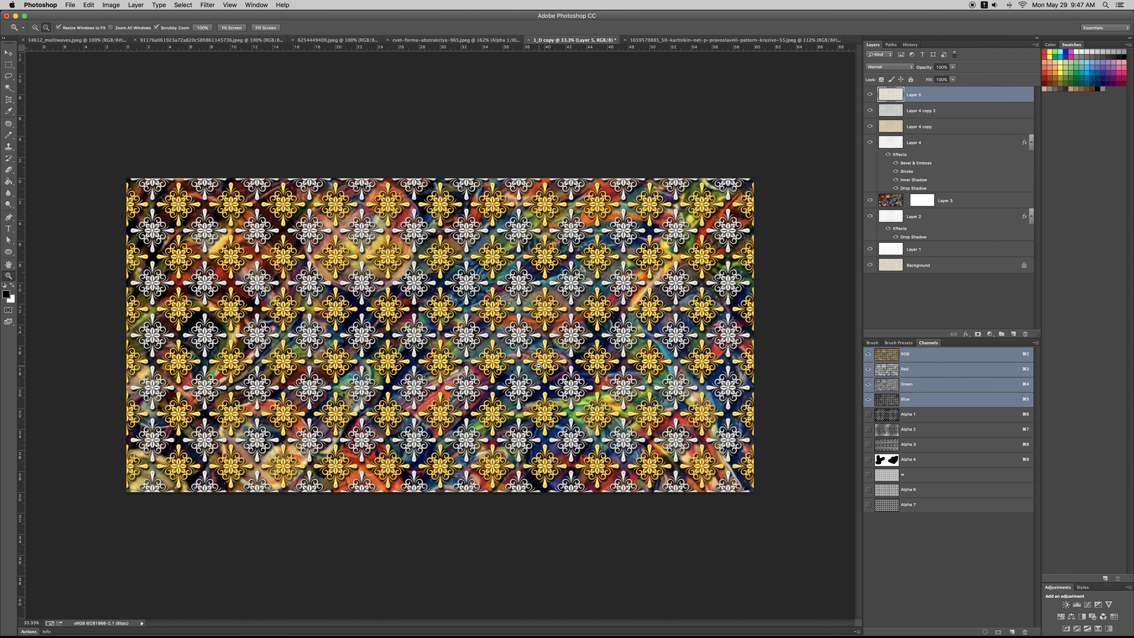
left_click(539, 366, "alt")
left_click(538, 366, "alt")
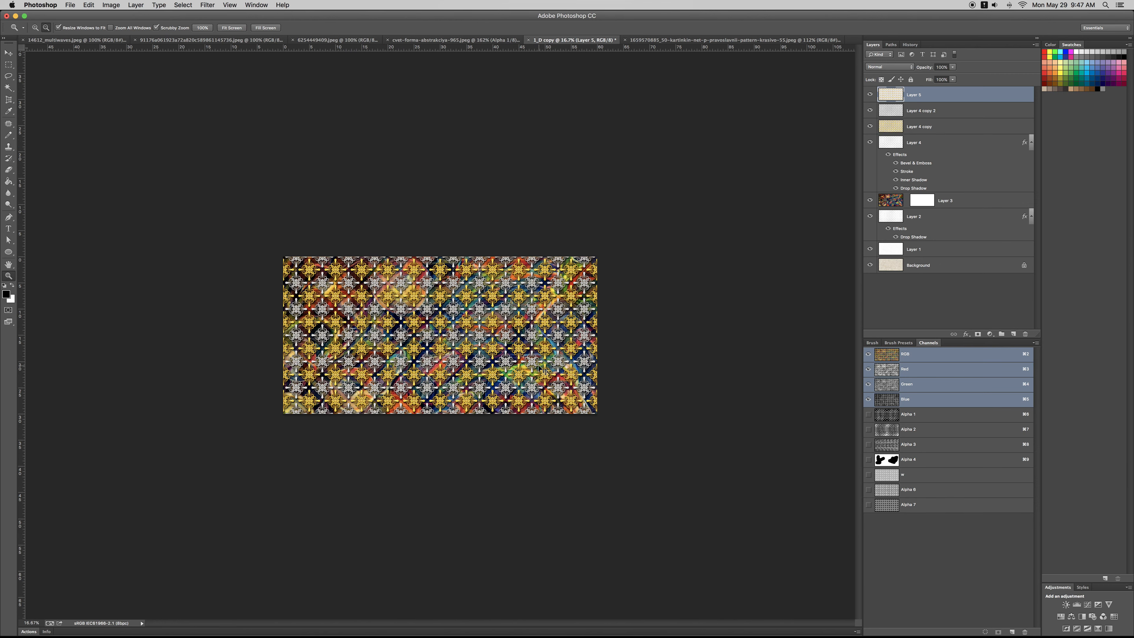
left_click(869, 94)
left_click(551, 279)
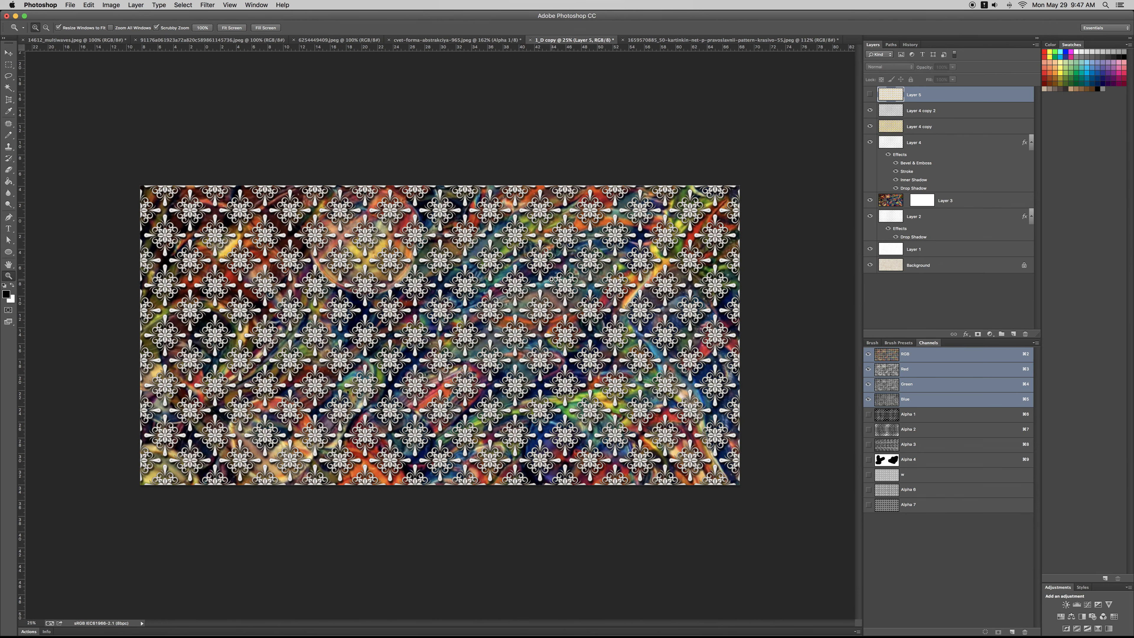
left_click(552, 279)
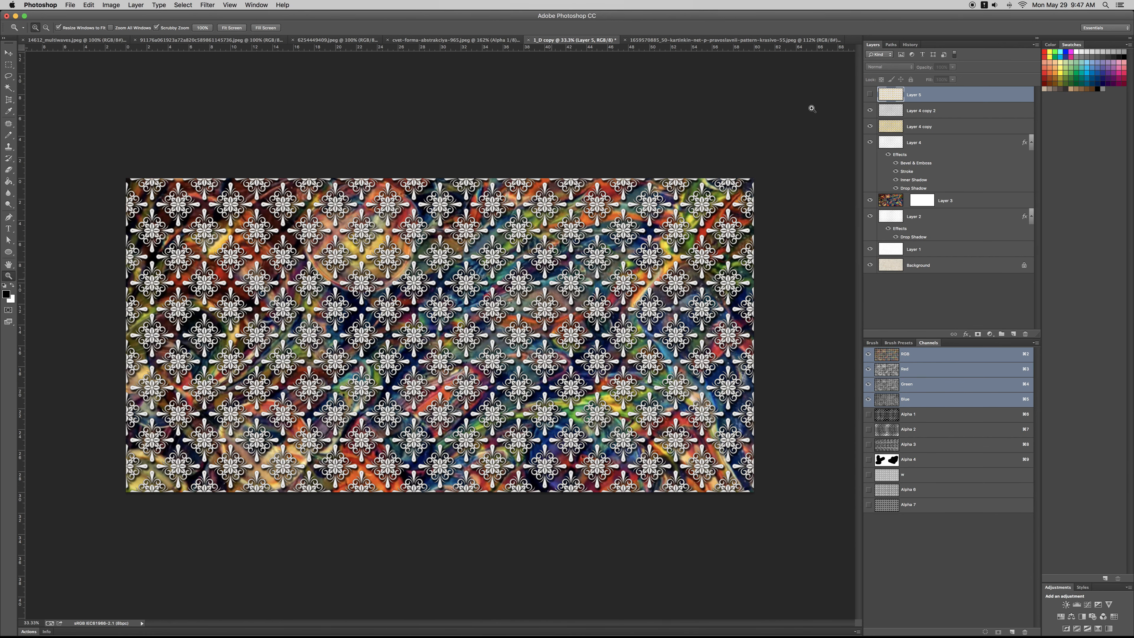
left_click(869, 95)
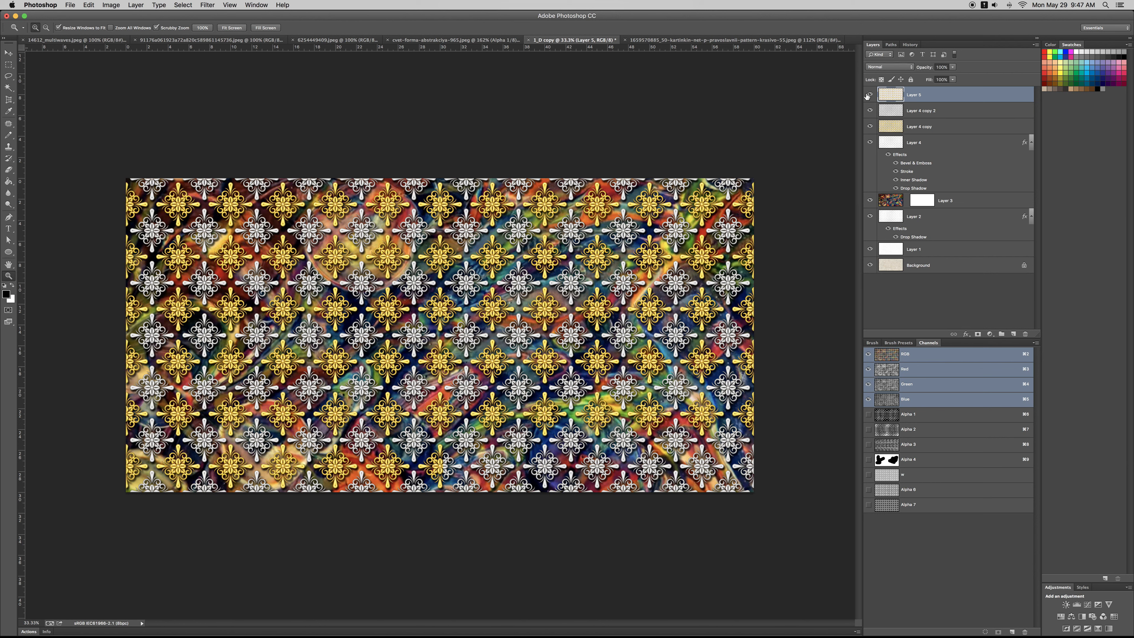
Step: Duplicate Layer 5 and try shifting the copy's hue to -143 with Hue/Saturation
key("super+j")
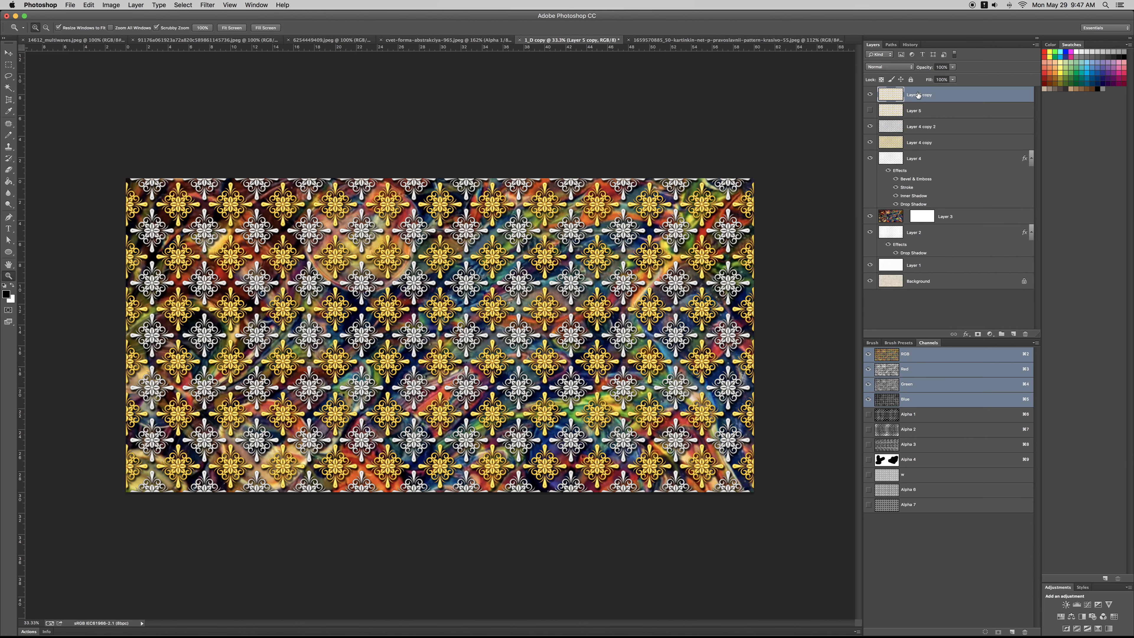
key("super+u")
left_click_drag(792, 462, 753, 461)
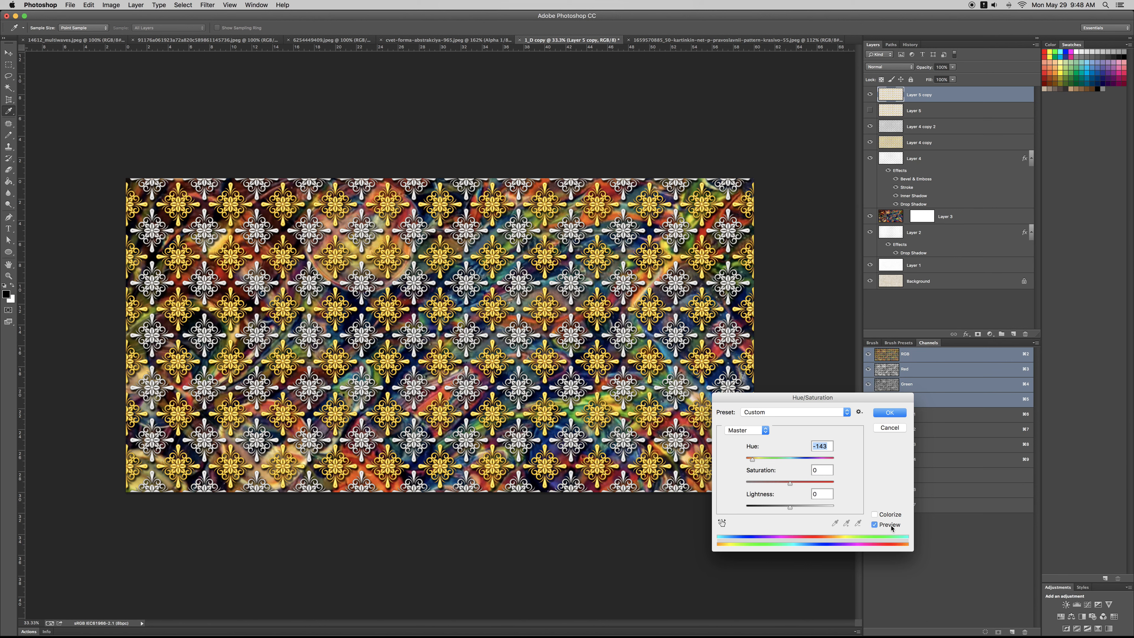
left_click(890, 428)
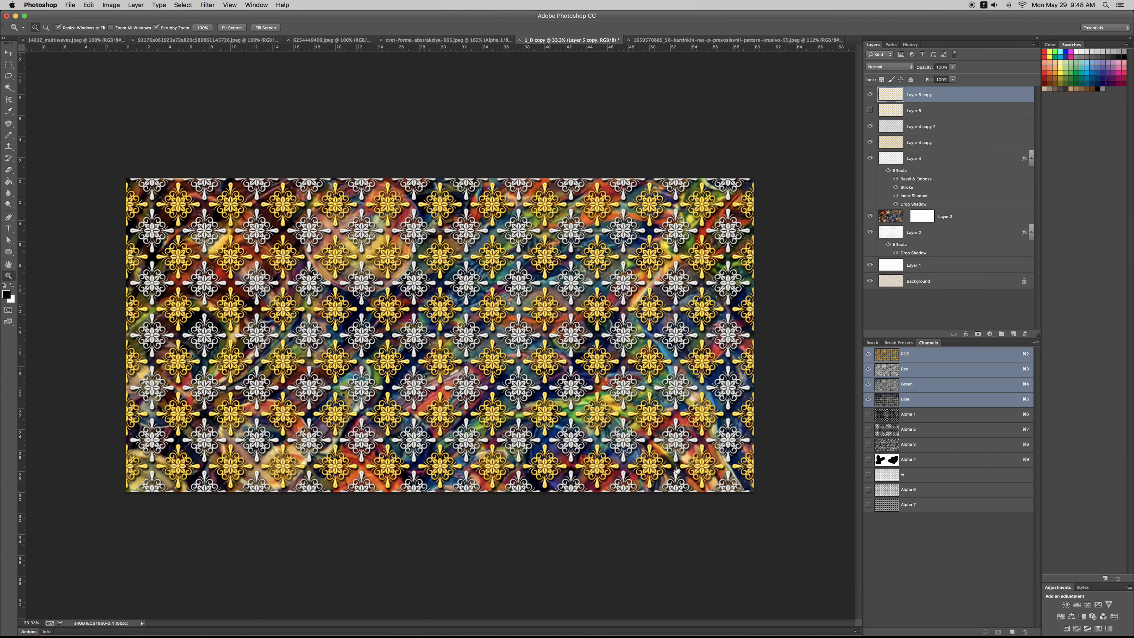
Step: Review the overall pattern from a distance and delete the duplicate of Layer 5
left_click(549, 394, "alt")
key("alt+super+minus")
key("alt+super+minus")
key("alt+super+minus")
key("alt+super+minus")
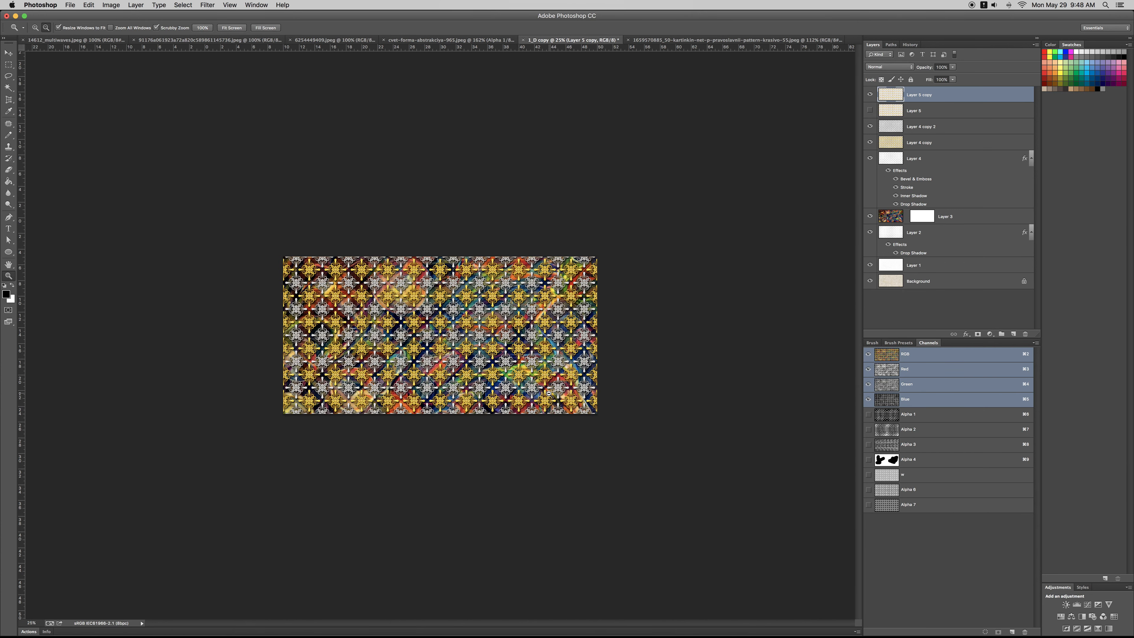
key("alt+super+plus")
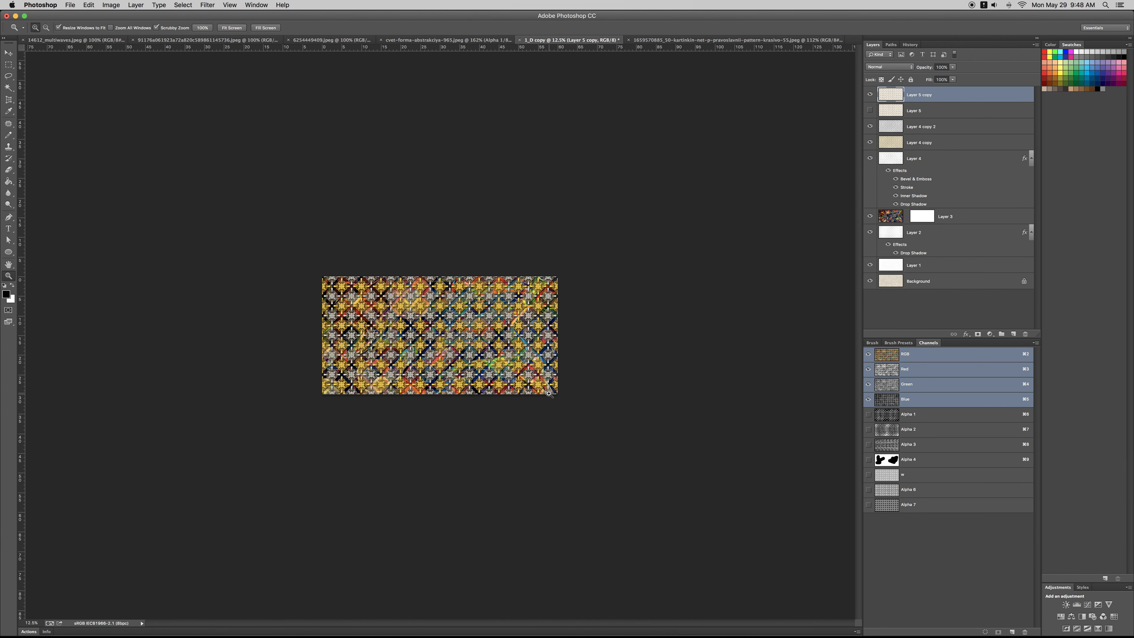
key("Delete")
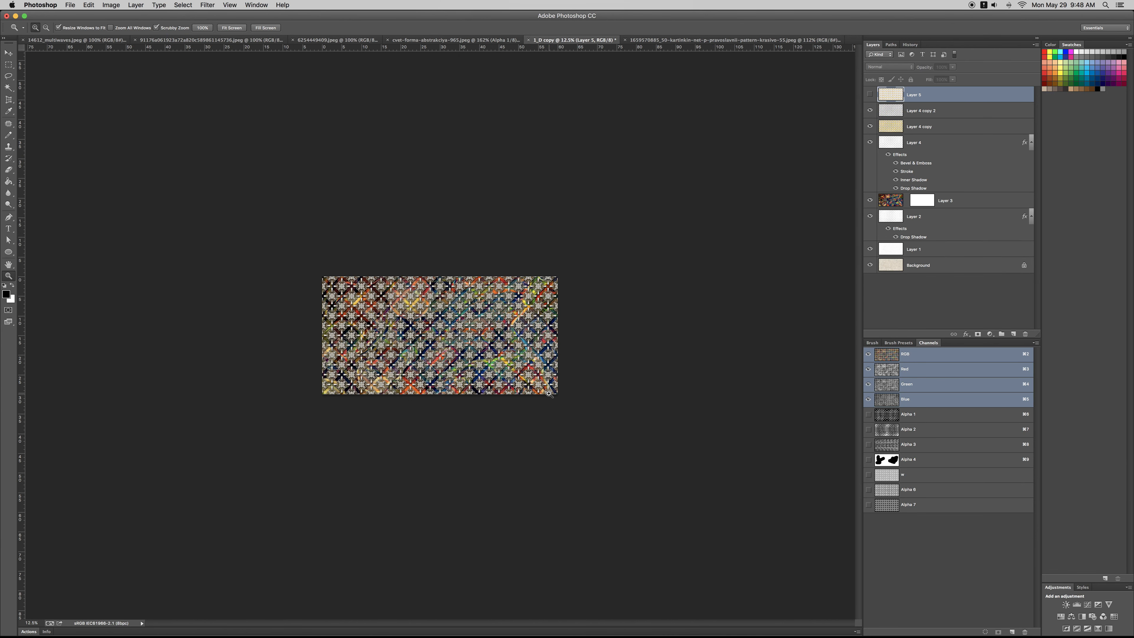
key("super+plus")
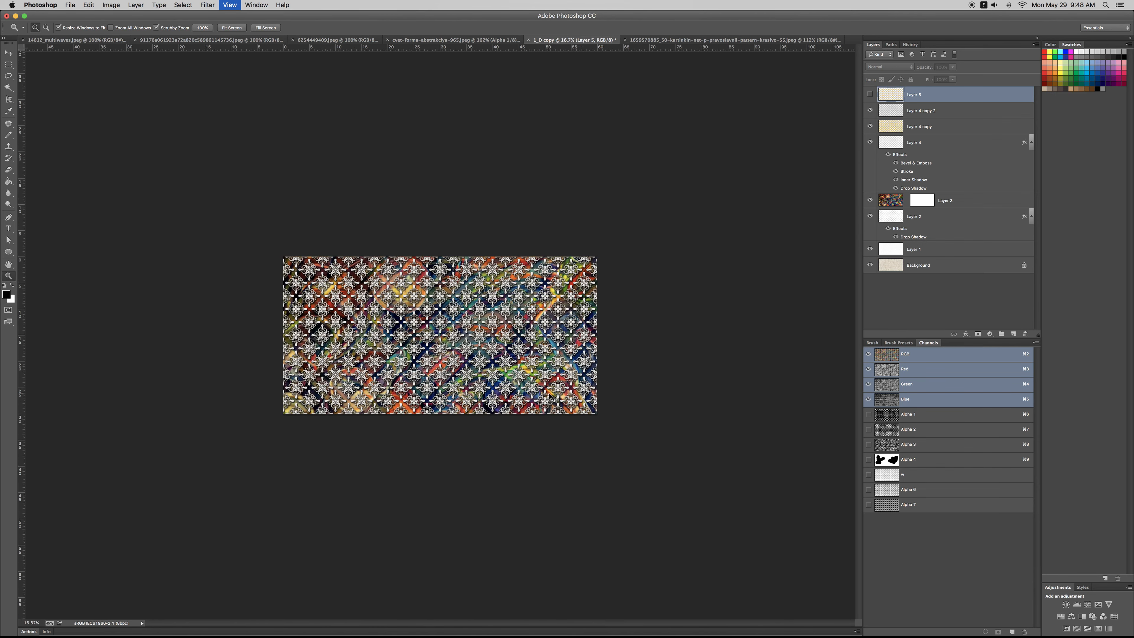